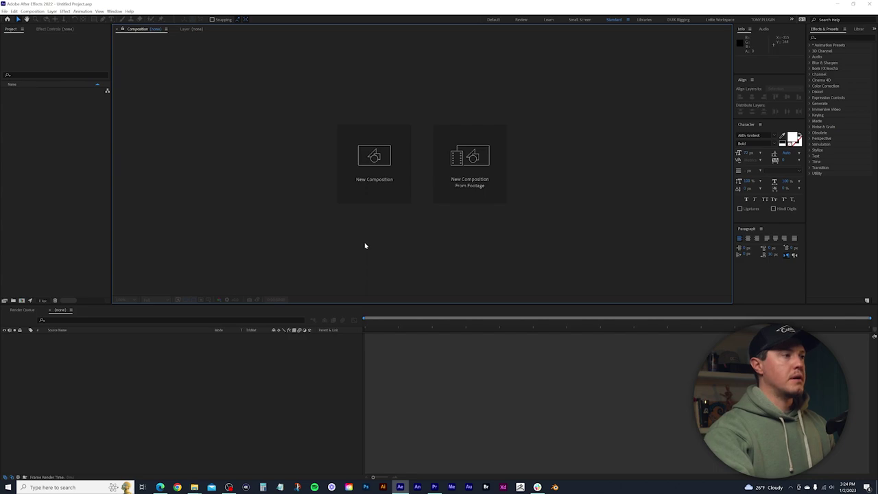
# Step: Open the Logo Intro.mogrt template through File > Open Project
pyautogui.click(13, 11)
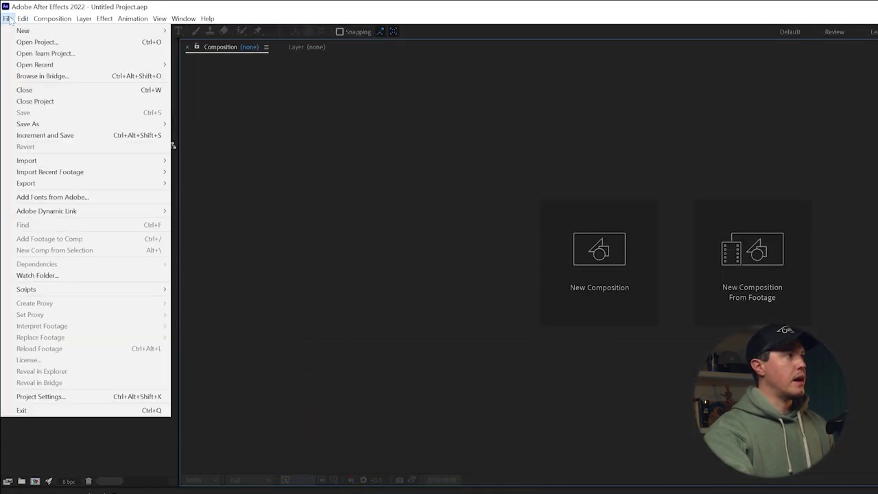
pyautogui.click(37, 42)
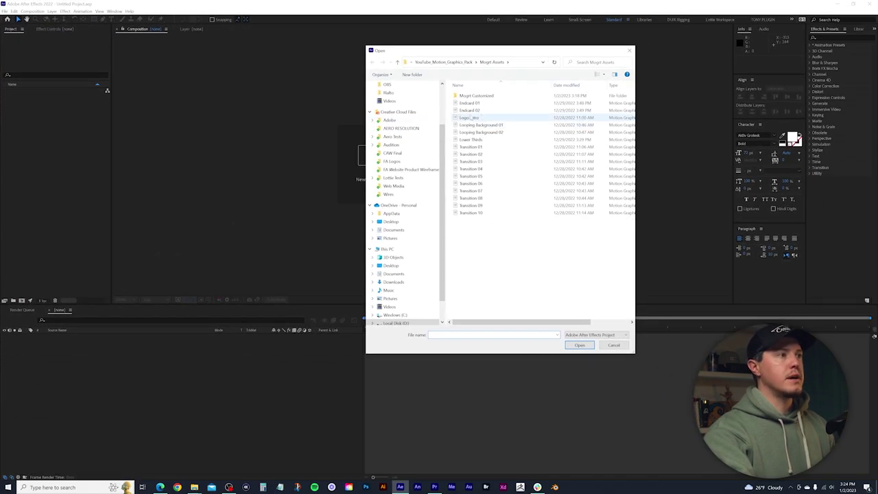
pyautogui.click(463, 120)
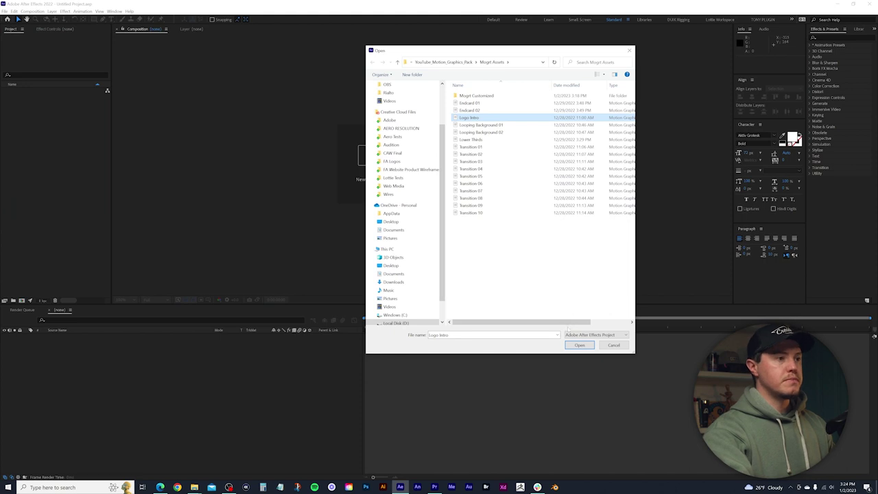
pyautogui.click(579, 346)
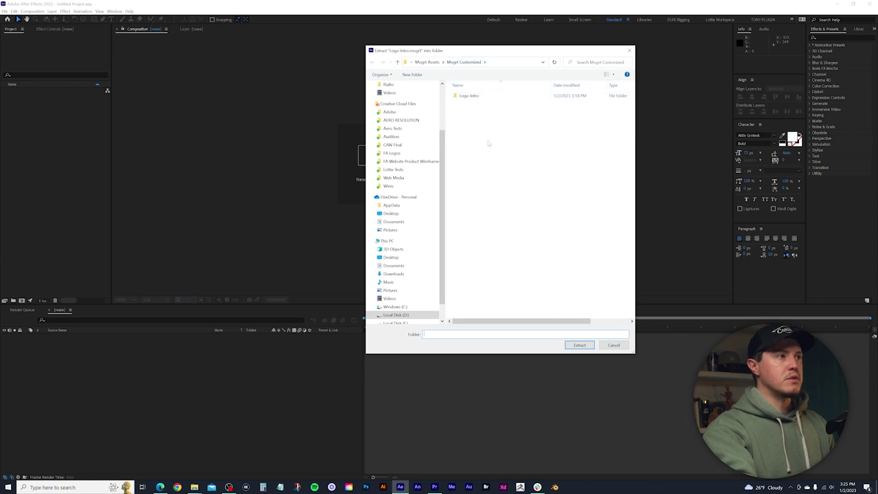
# Step: Extract the template into the Mogrt Customized folder, replacing the earlier extracted copy
pyautogui.doubleClick(473, 96)
pyautogui.click(475, 63)
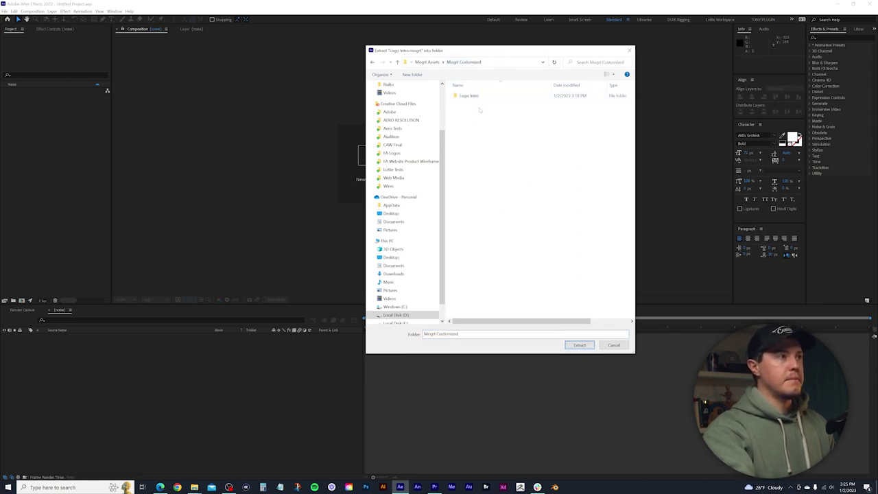
pyautogui.click(579, 345)
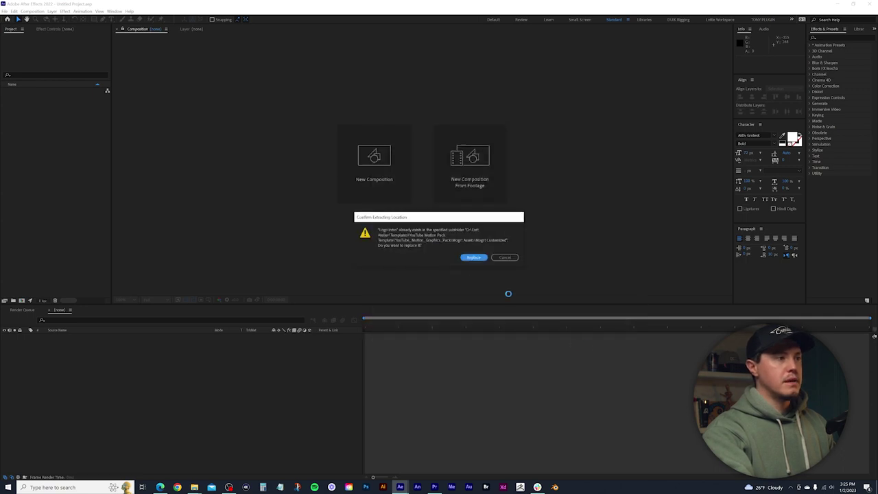
pyautogui.click(478, 260)
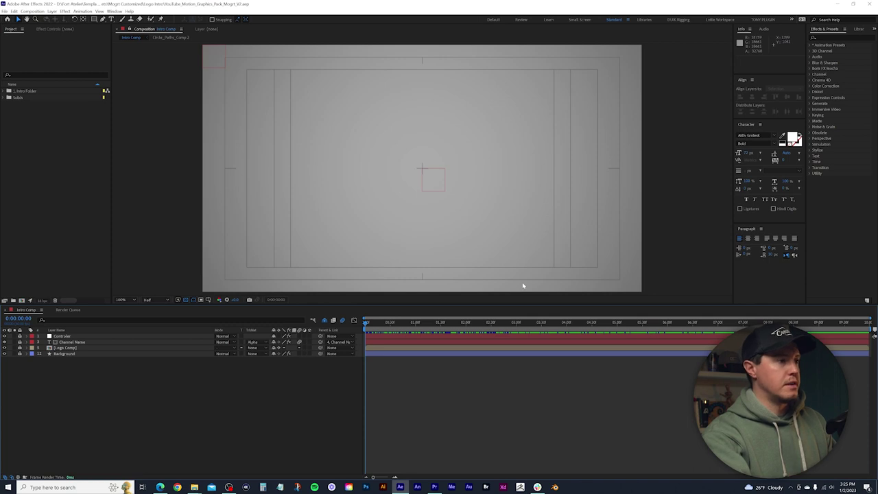
# Step: Move the Intro Comp playhead to about 0:00:04:28, where the rings, LOGO and Channel Name show
pyautogui.moveTo(364, 325); pyautogui.dragTo(589, 303)
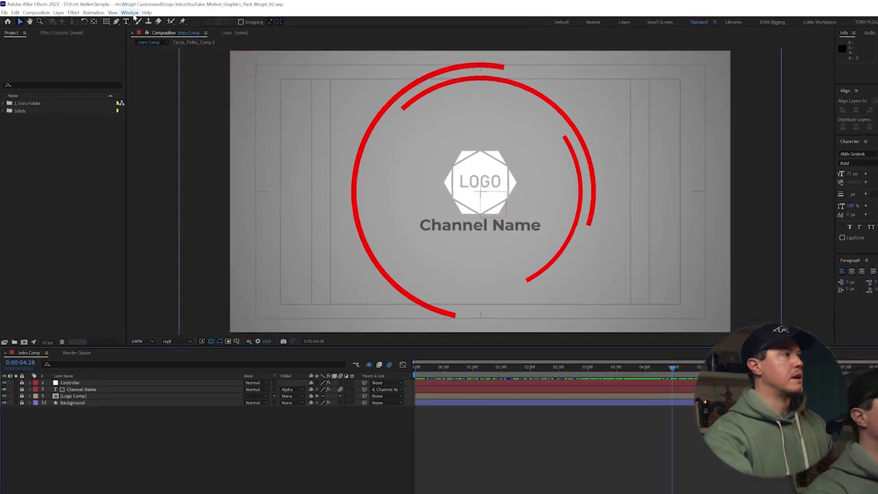
pyautogui.click(142, 15)
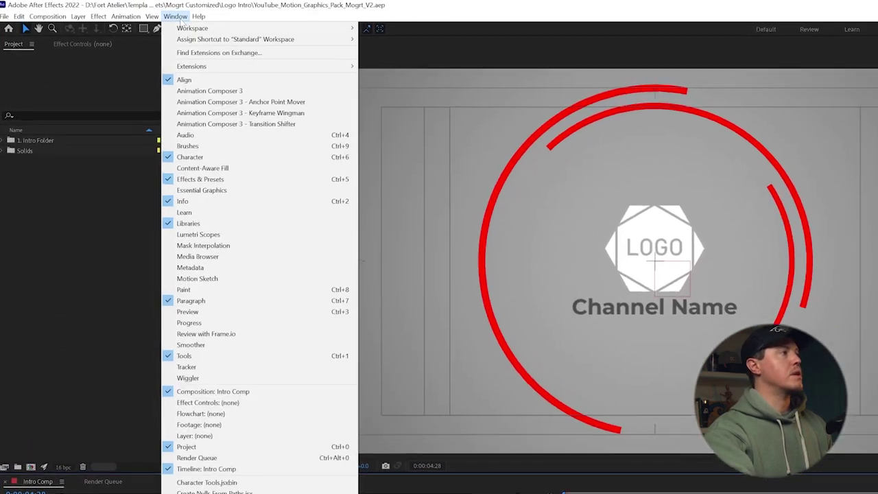
# Step: Open Essential Graphics and expand the GRAPHIC Logo and TEXT Logo groups, testing their visibility toggles
pyautogui.click(210, 196)
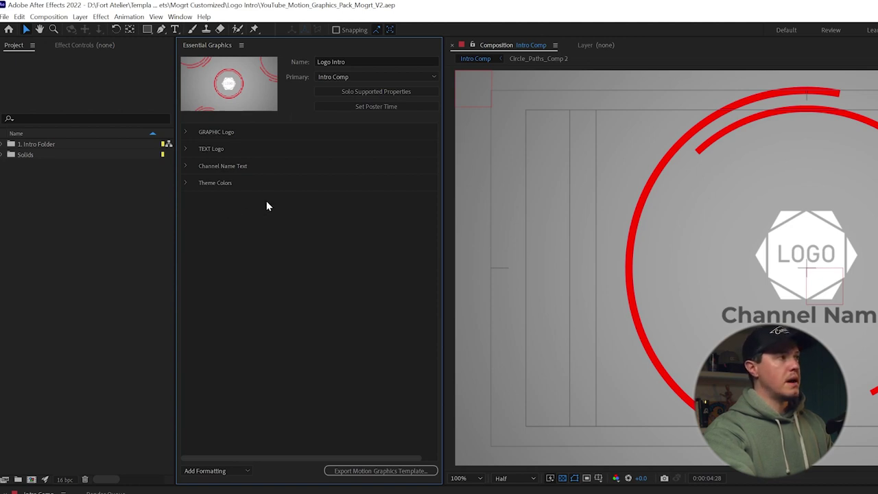
pyautogui.click(186, 132)
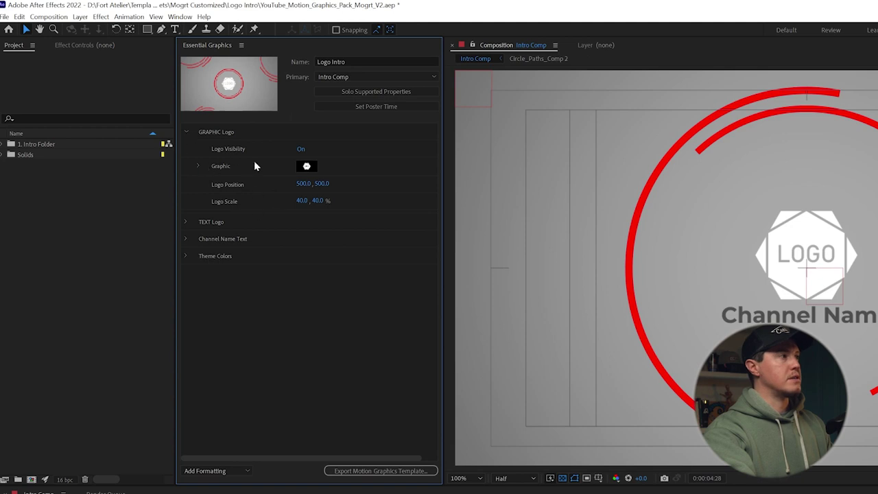
pyautogui.click(300, 149)
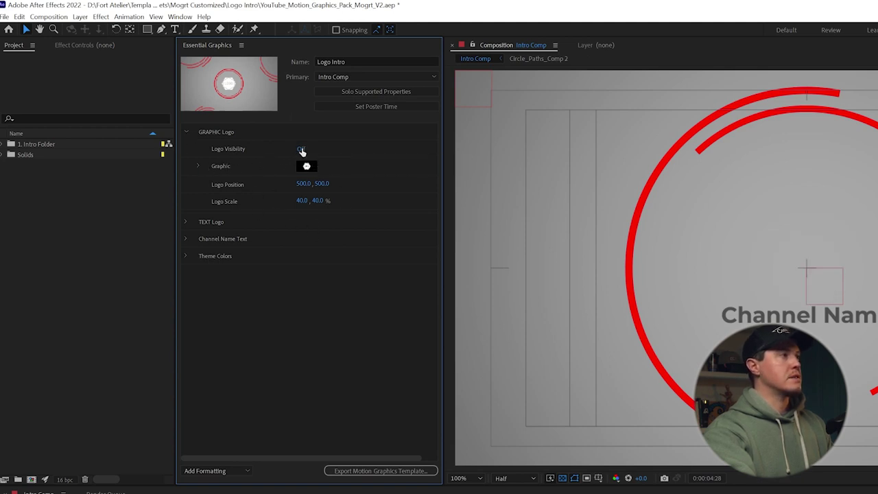
pyautogui.click(301, 150)
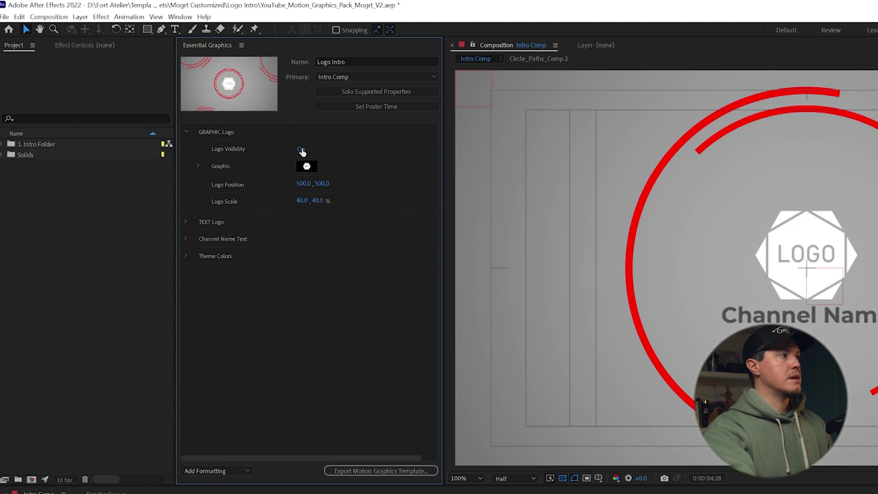
pyautogui.click(186, 222)
pyautogui.click(301, 238)
pyautogui.click(301, 239)
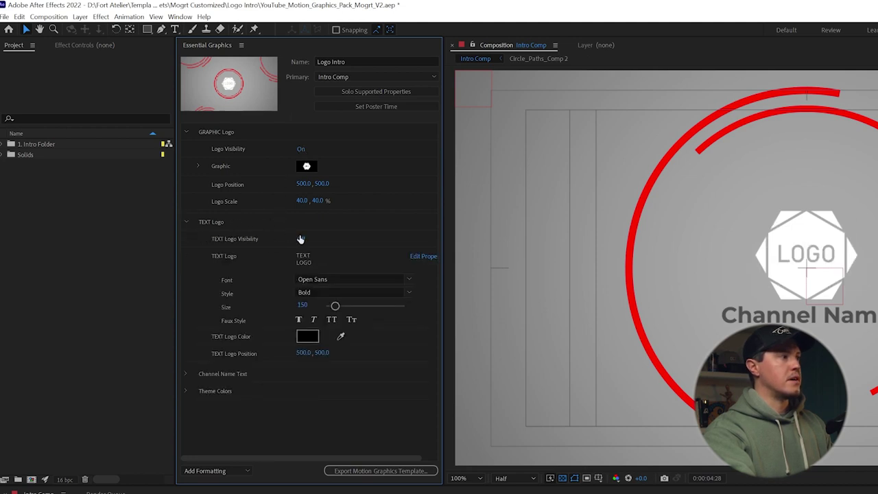
# Step: Expand the Channel Name Text settings and reveal the Graphic logo property's thumbnail
pyautogui.click(185, 374)
pyautogui.scroll(-1, 194, 370)
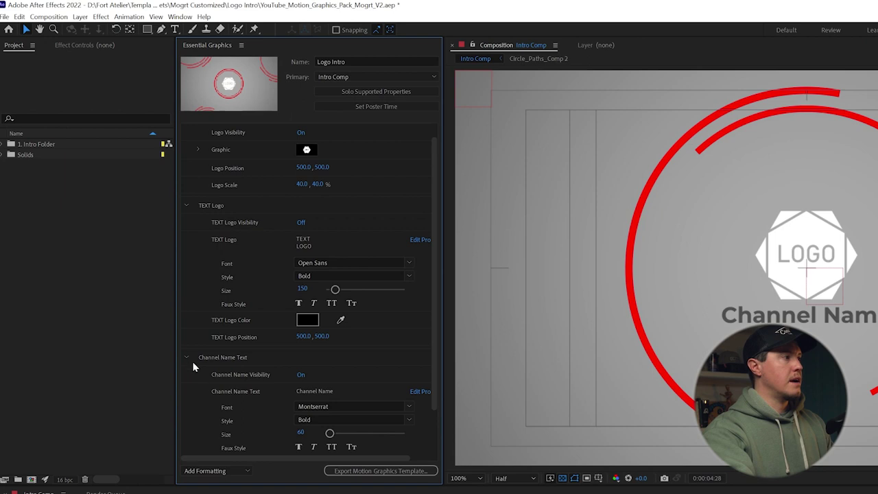
pyautogui.click(187, 358)
pyautogui.click(186, 222)
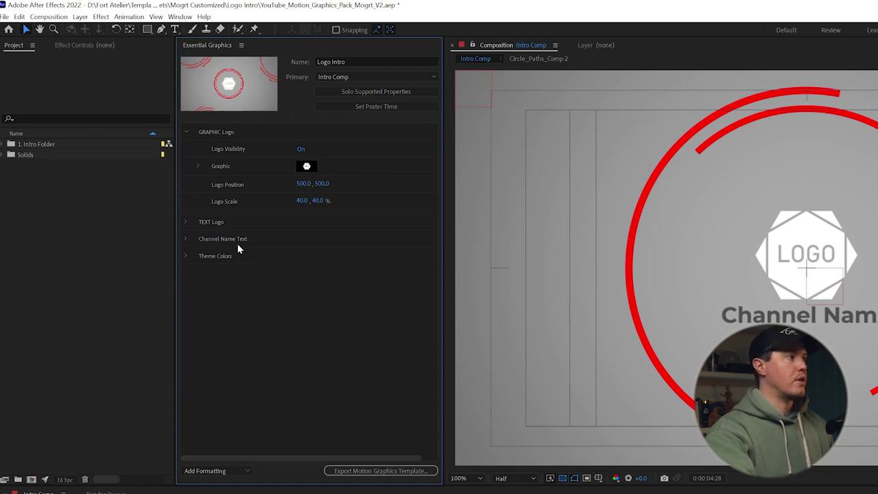
pyautogui.click(185, 239)
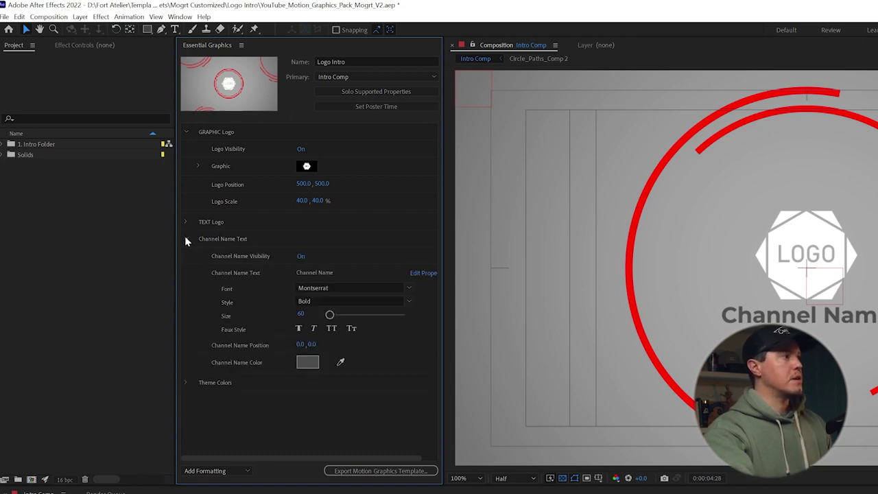
pyautogui.doubleClick(222, 167)
pyautogui.click(197, 166)
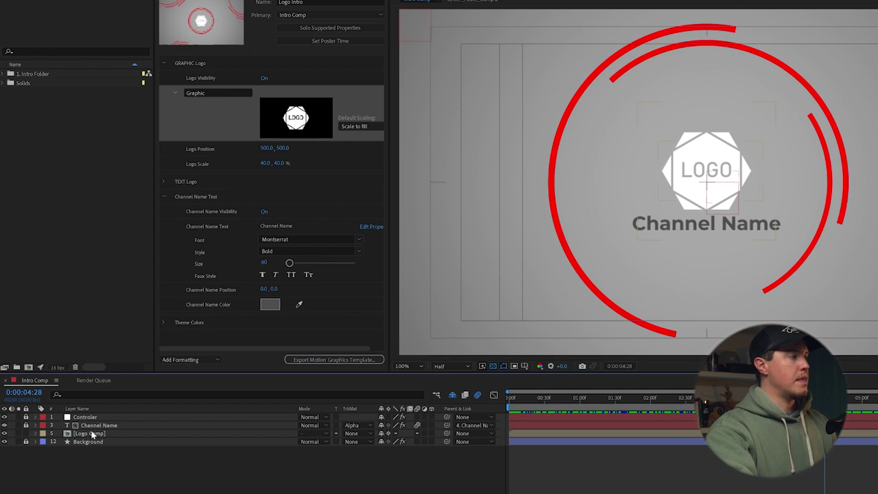
# Step: Open Logo Comp and import FortAtelier_White_Solid_Alpha.png into the project
pyautogui.doubleClick(93, 434)
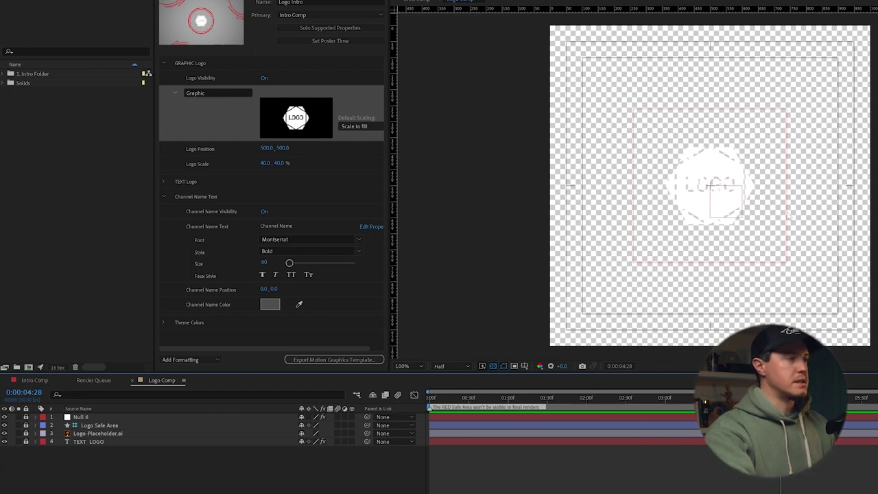
pyautogui.click(38, 113)
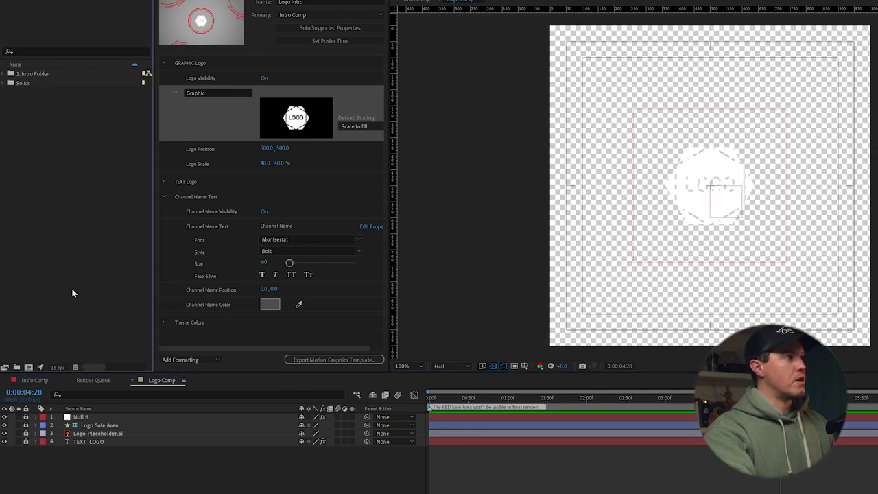
pyautogui.doubleClick(63, 136)
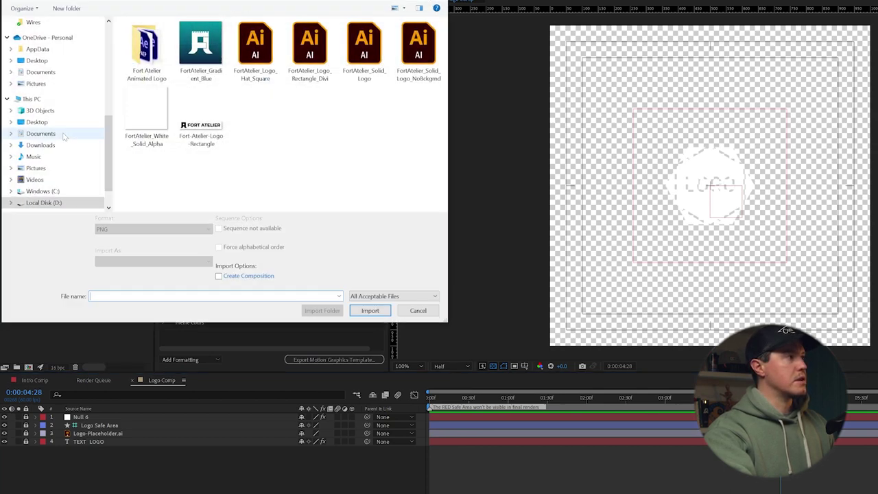
pyautogui.click(150, 118)
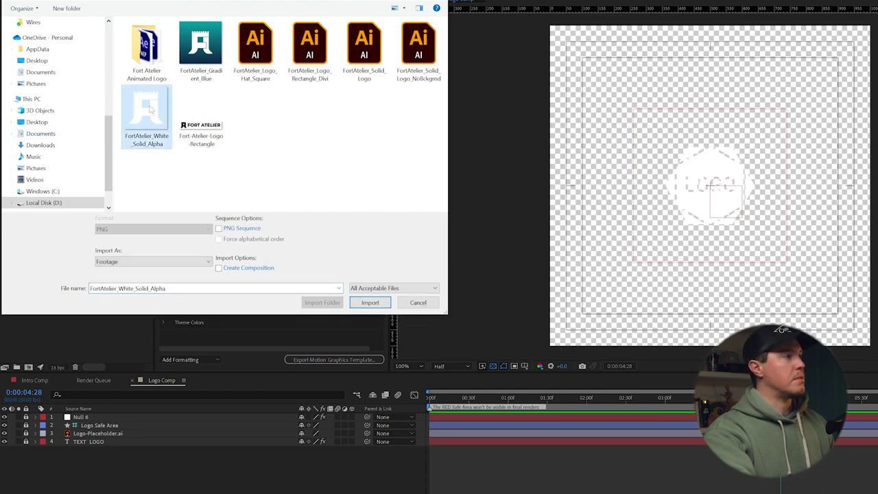
pyautogui.click(369, 303)
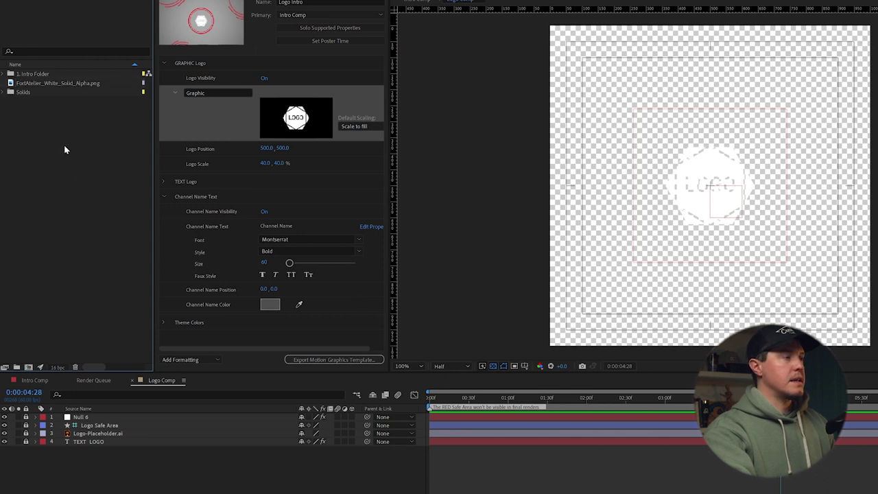
# Step: Lock the TEXT LOGO layer and replace Logo-Placeholder.ai with FortAtelier_White_Solid_Alpha.png
pyautogui.click(32, 83)
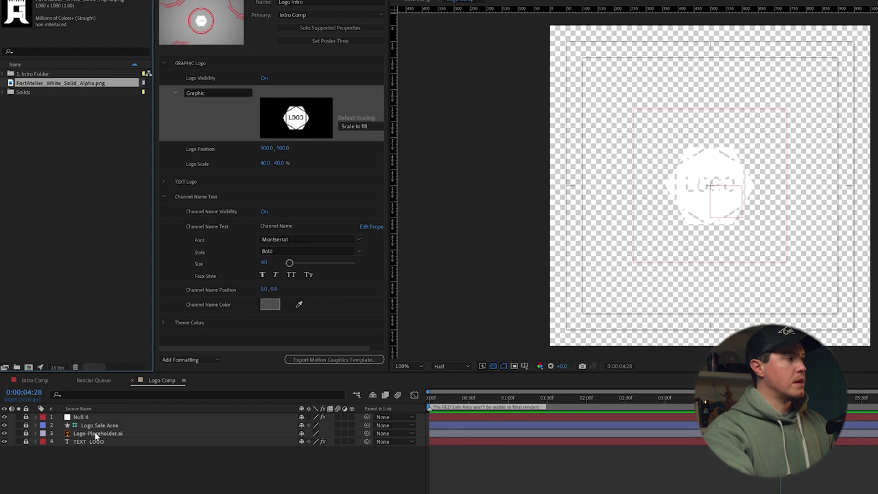
pyautogui.click(26, 441)
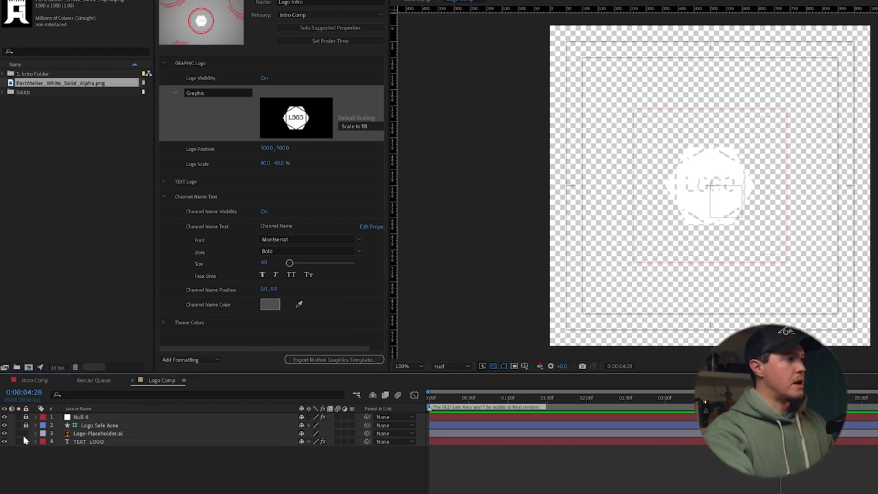
pyautogui.click(94, 435)
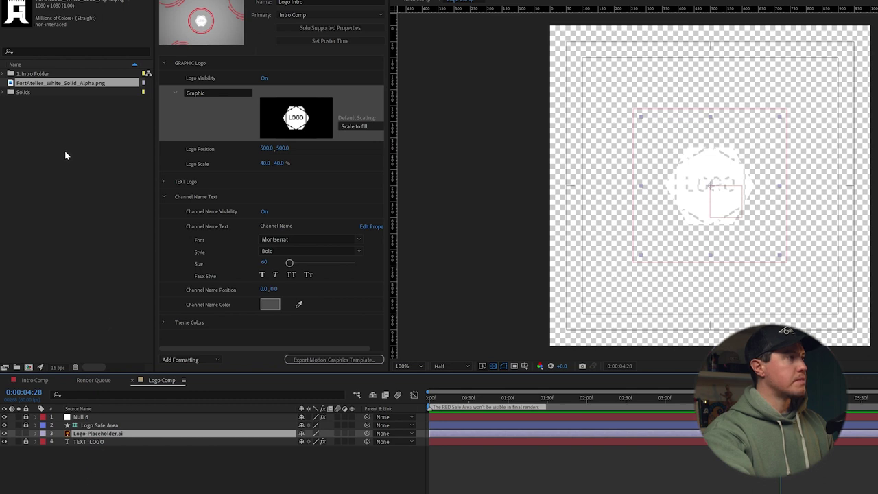
pyautogui.click(35, 85)
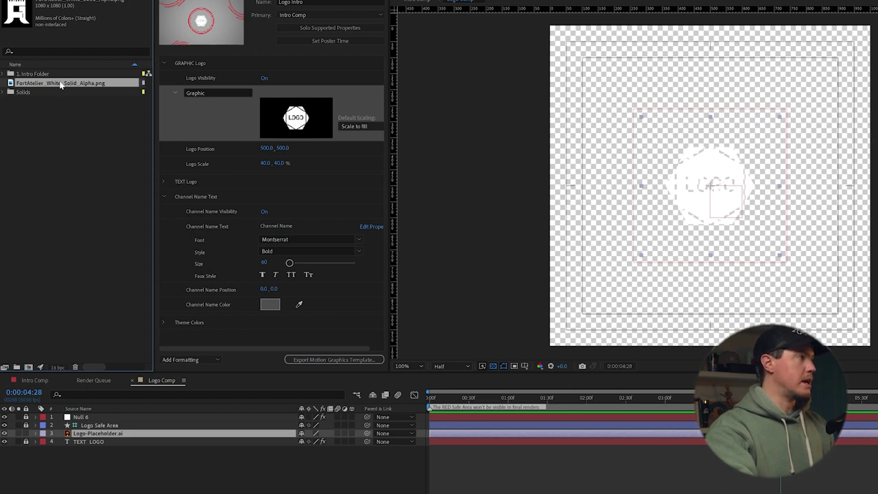
pyautogui.moveTo(61, 85); pyautogui.dragTo(87, 438)
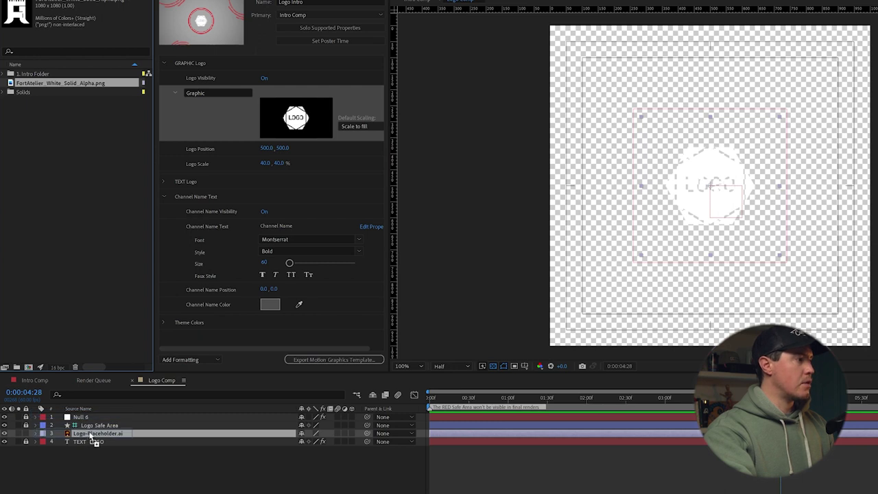
pyautogui.moveTo(88, 438); pyautogui.dragTo(93, 437)
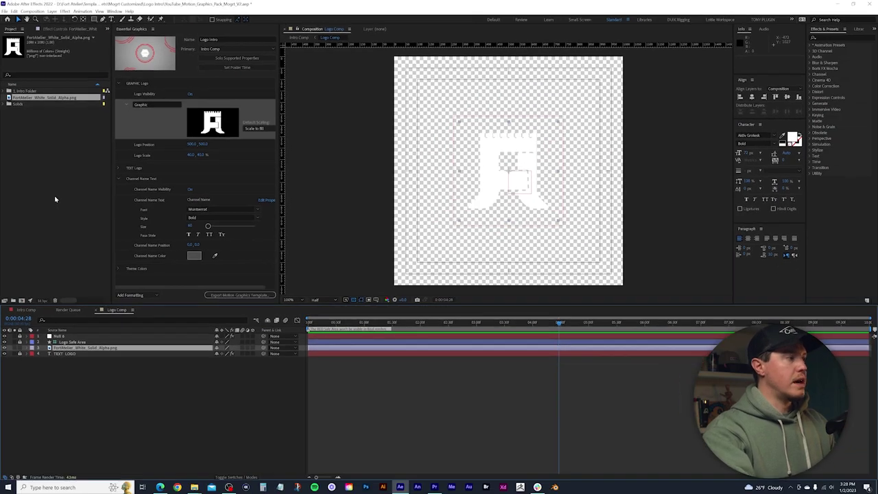
# Step: Switch to Intro Comp and expand Theme Colors in Essential Graphics
pyautogui.click(26, 311)
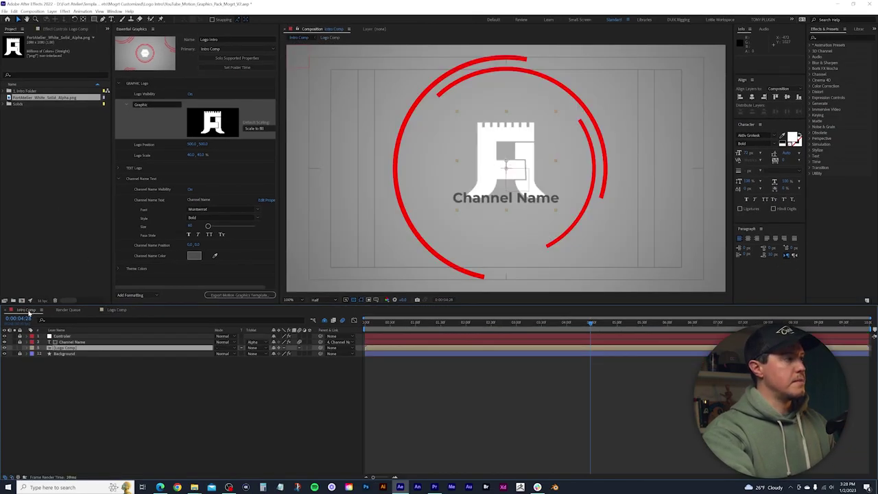
pyautogui.scroll(-2, 365, 204)
pyautogui.scroll(2, 365, 205)
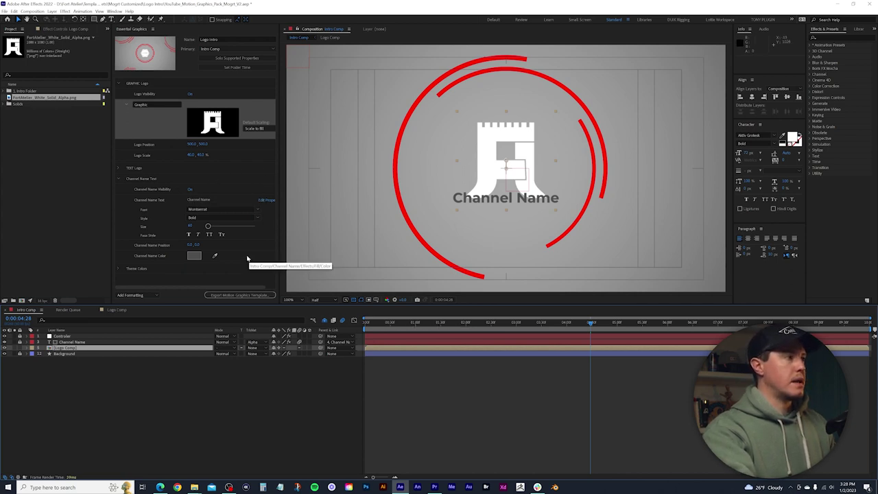
pyautogui.click(119, 269)
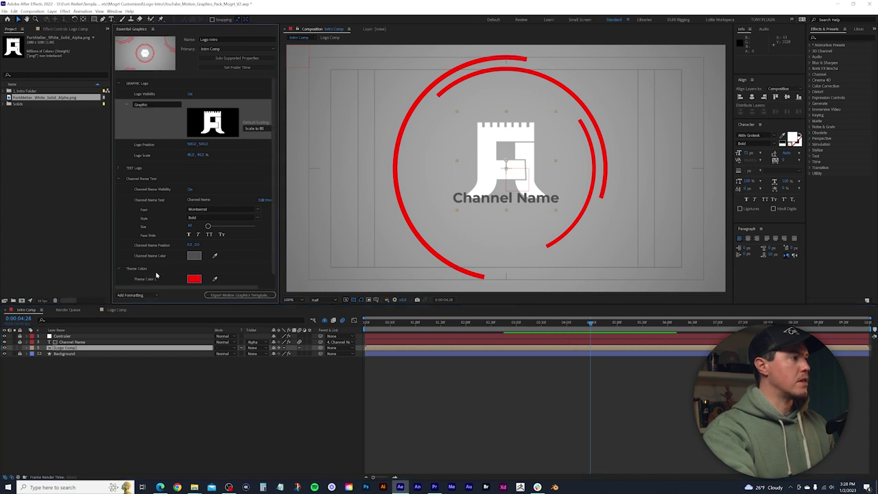
pyautogui.click(195, 278)
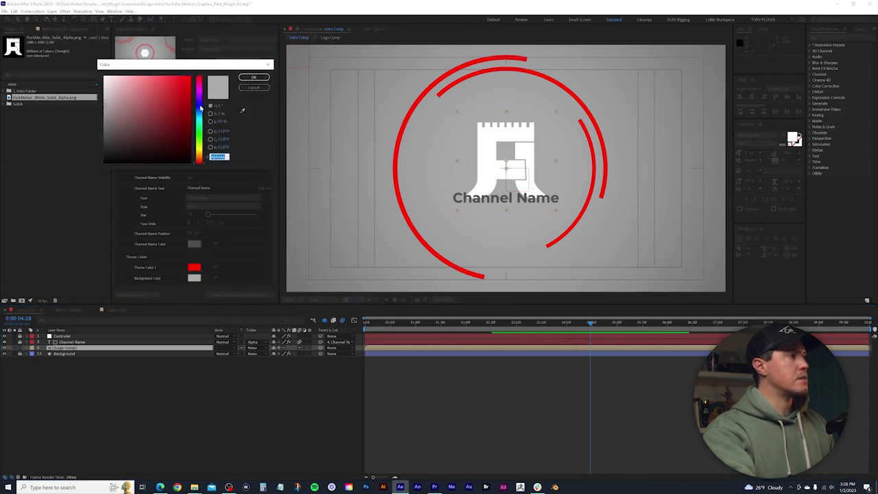
# Step: Set the intro's background colour to dark blue
pyautogui.moveTo(201, 108); pyautogui.dragTo(199, 105)
pyautogui.moveTo(158, 124); pyautogui.dragTo(149, 123)
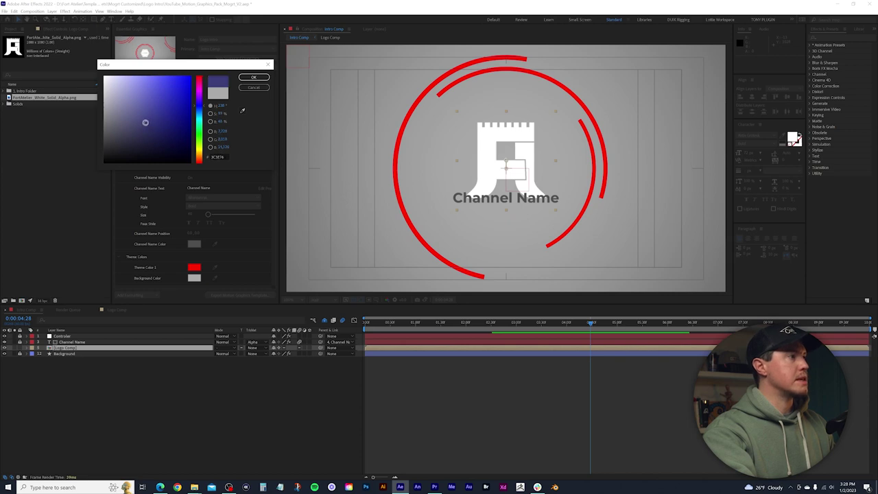
pyautogui.click(253, 77)
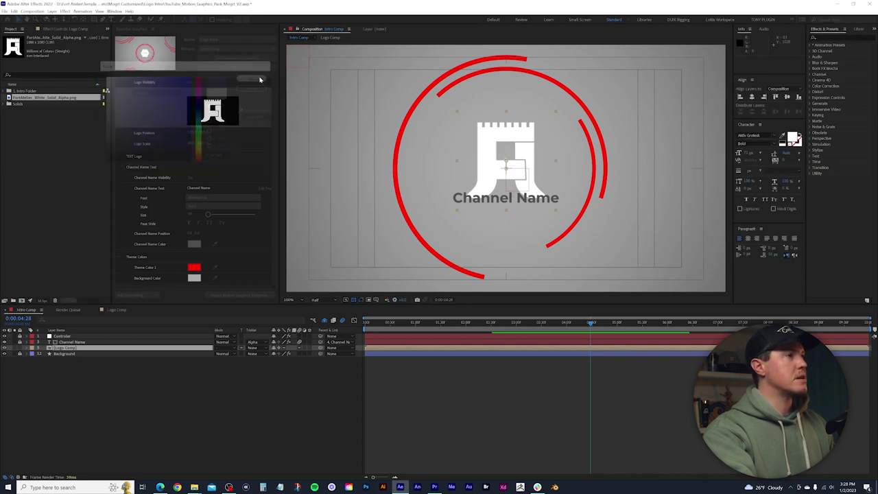
# Step: Change Theme Color 1 to a muted gold and preview the intro
pyautogui.click(194, 267)
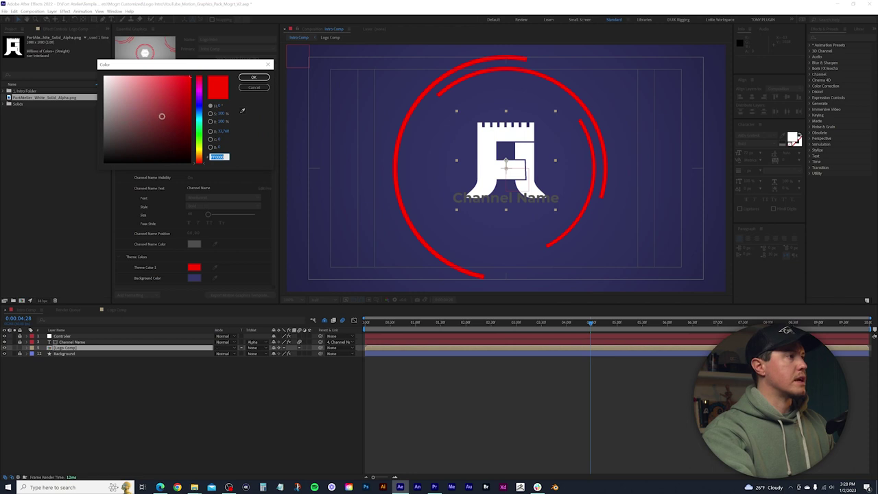
pyautogui.moveTo(203, 158); pyautogui.dragTo(200, 152)
pyautogui.moveTo(146, 132); pyautogui.dragTo(160, 101)
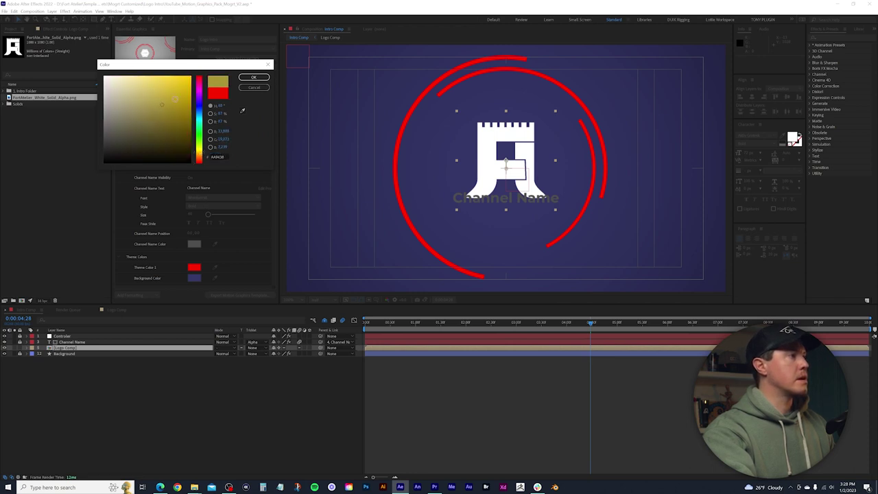
pyautogui.click(245, 78)
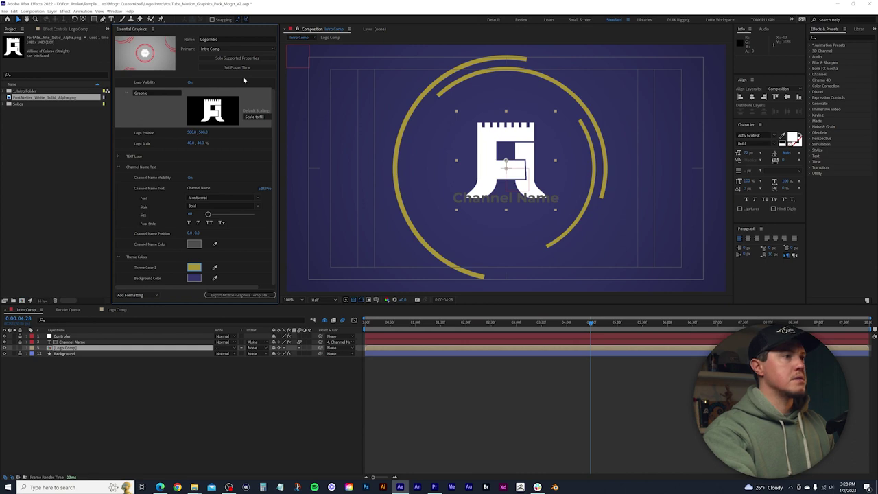
pyautogui.press('space')
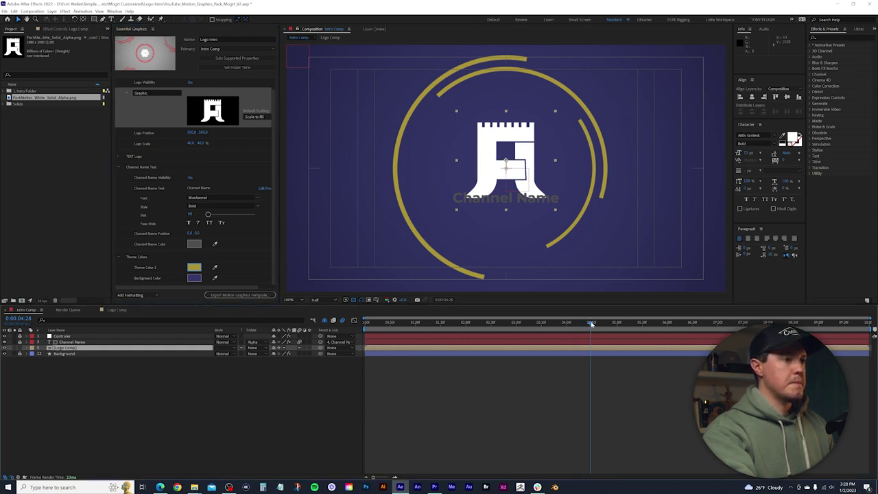
pyautogui.click(560, 322)
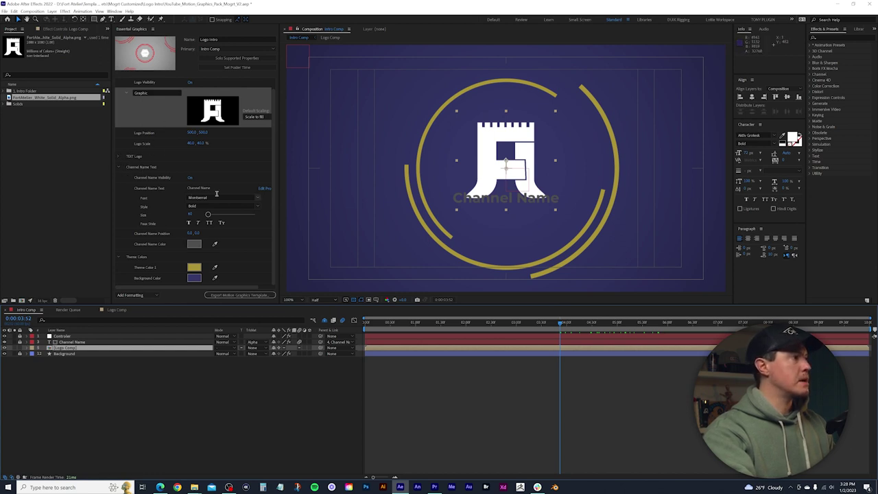
pyautogui.click(192, 187)
# Step: Change the Channel Name Text to 'Animation & Motion Design'
pyautogui.doubleClick(199, 188)
pyautogui.write('Animation')
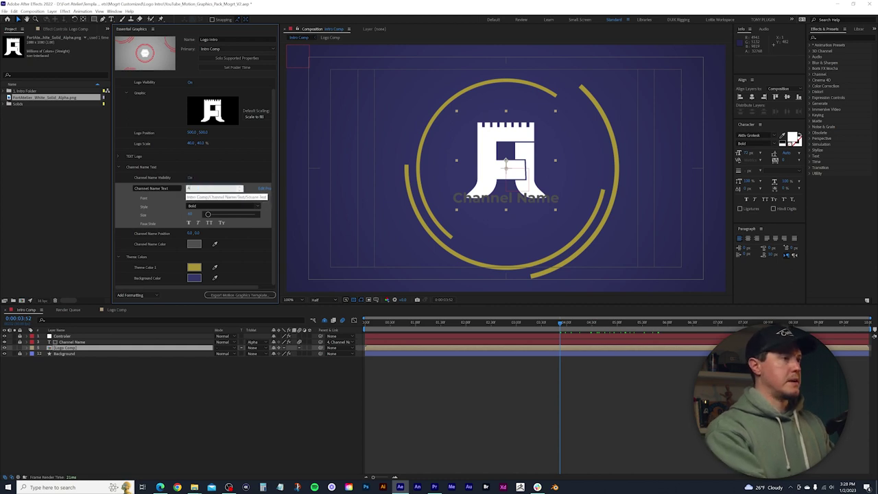
pyautogui.write(' & Motion Design')
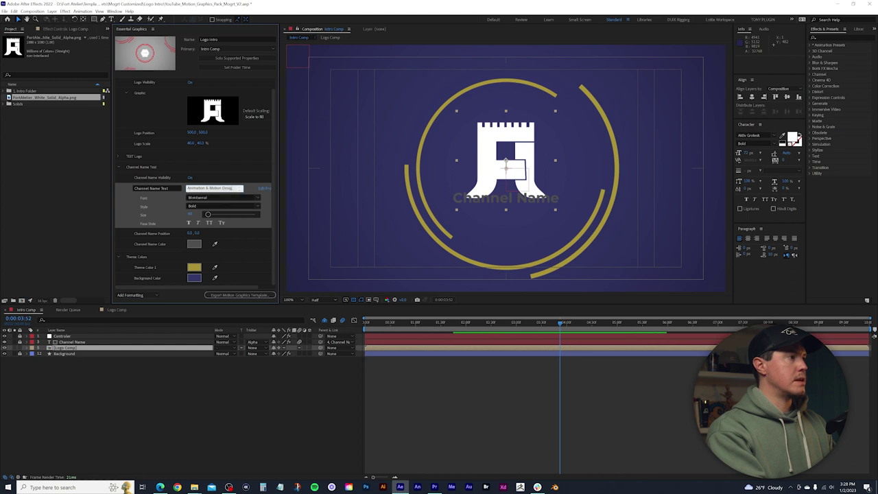
pyautogui.press('Return')
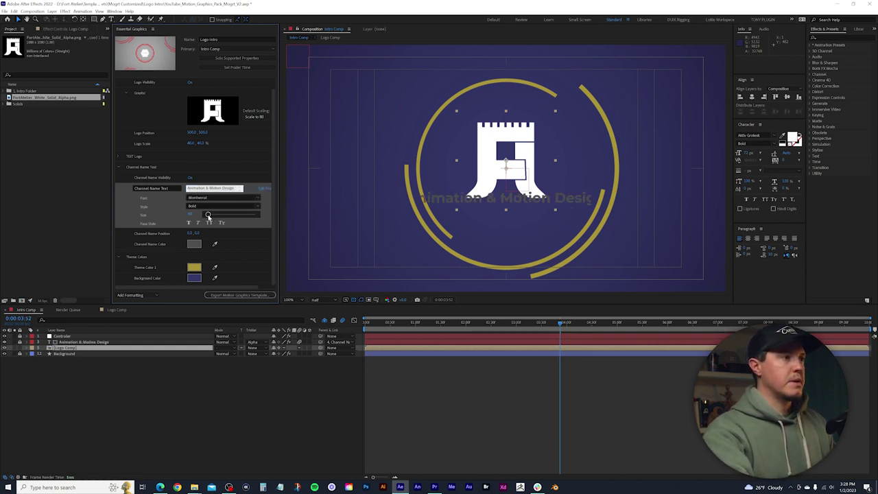
# Step: Reduce the channel name text Size to 5
pyautogui.moveTo(208, 215); pyautogui.dragTo(207, 216)
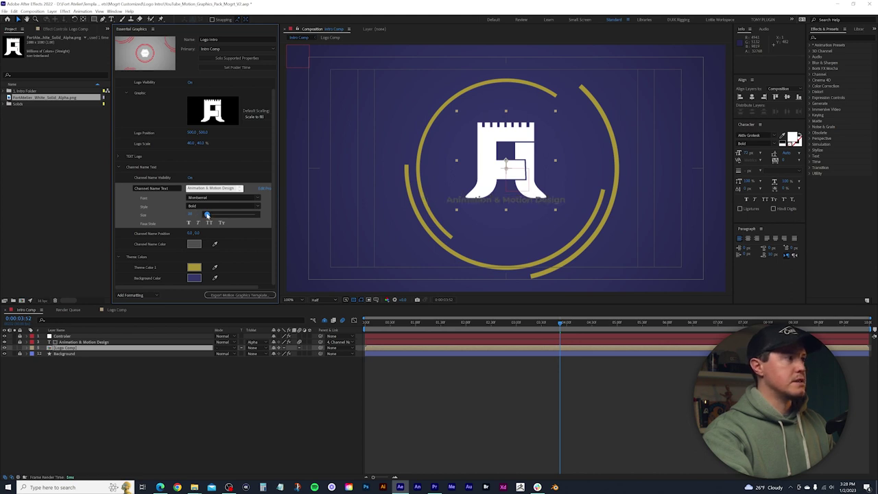
pyautogui.click(194, 215)
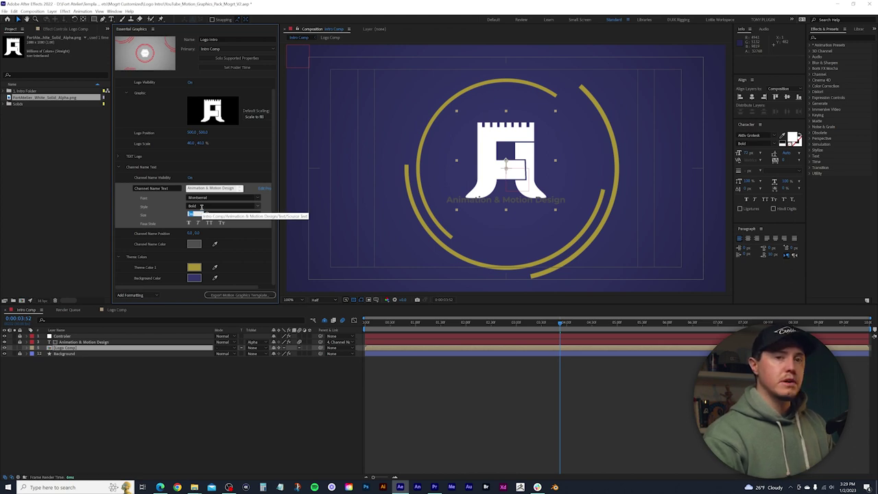
pyautogui.write('5')
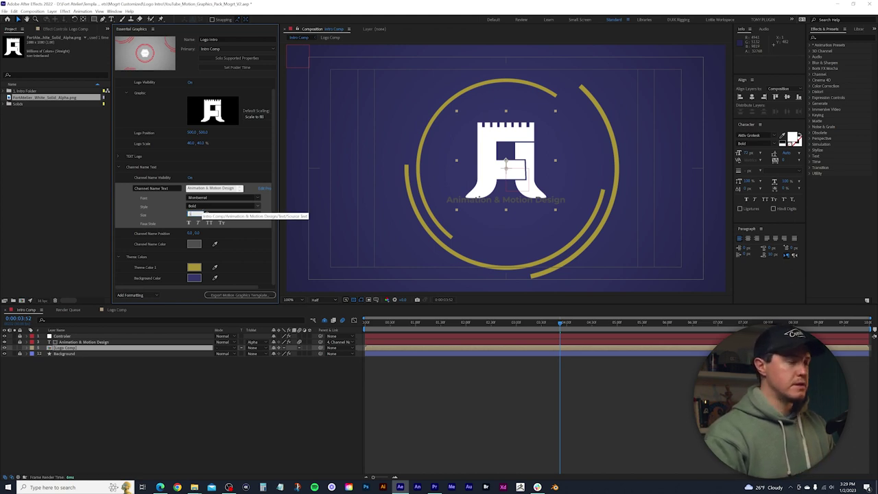
pyautogui.click(226, 167)
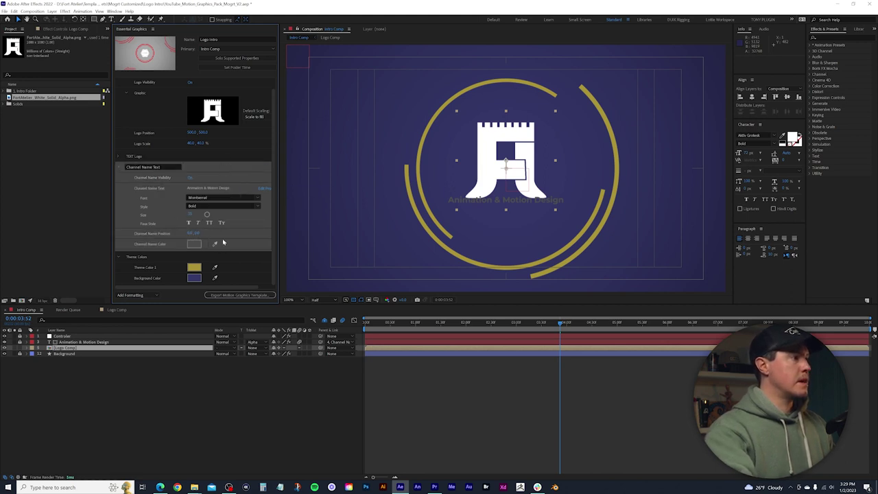
# Step: Lower the channel name's Y position and eyedrop Theme Color 1 to make it gold
pyautogui.moveTo(561, 323); pyautogui.dragTo(504, 323)
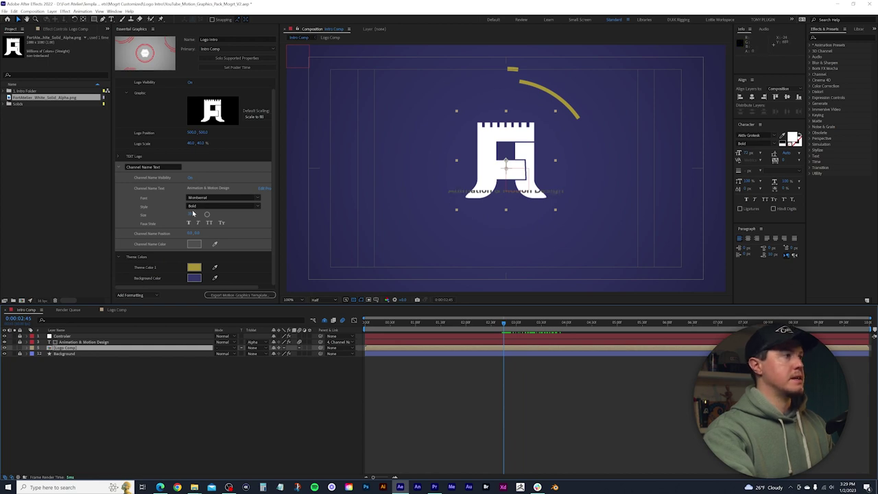
pyautogui.moveTo(195, 233); pyautogui.dragTo(214, 234)
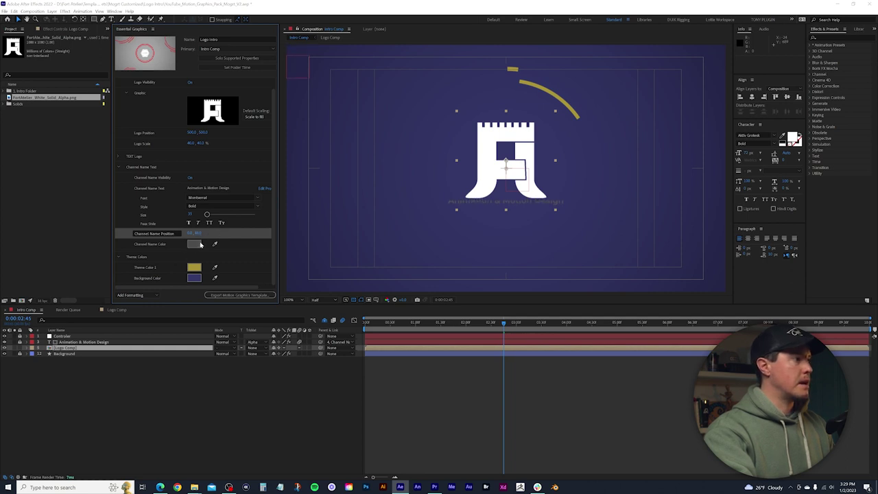
pyautogui.click(194, 243)
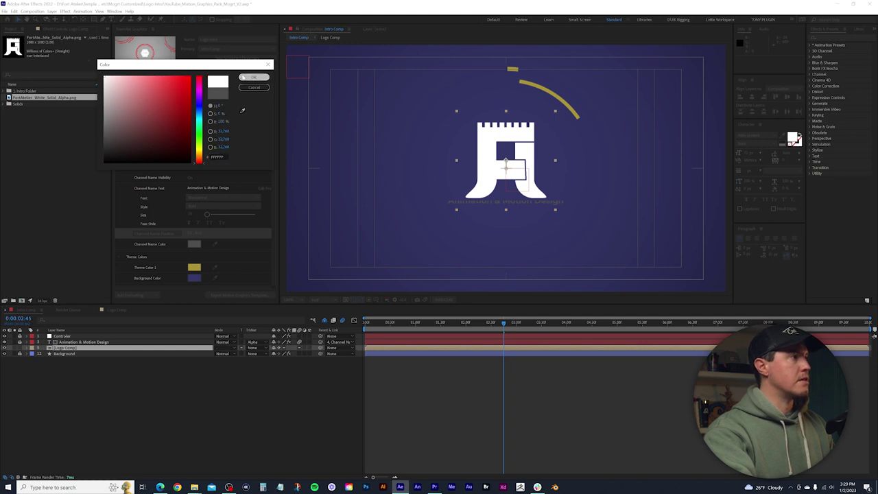
pyautogui.click(242, 77)
pyautogui.click(215, 244)
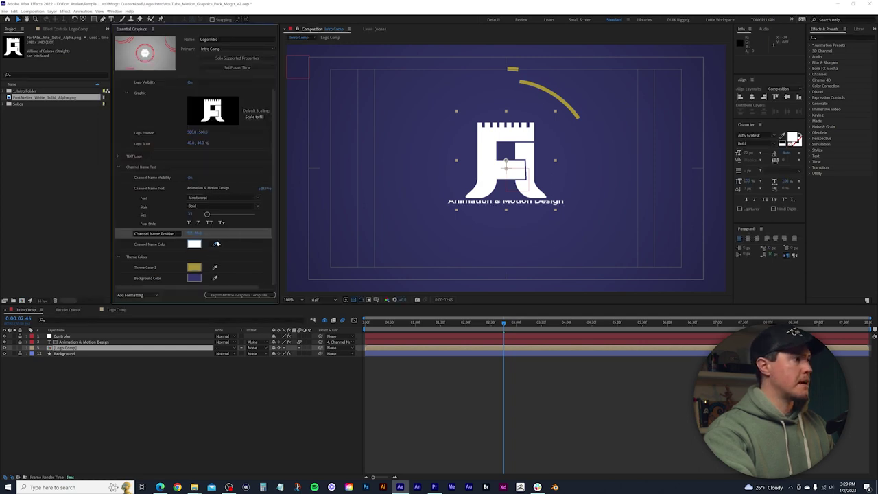
pyautogui.click(197, 269)
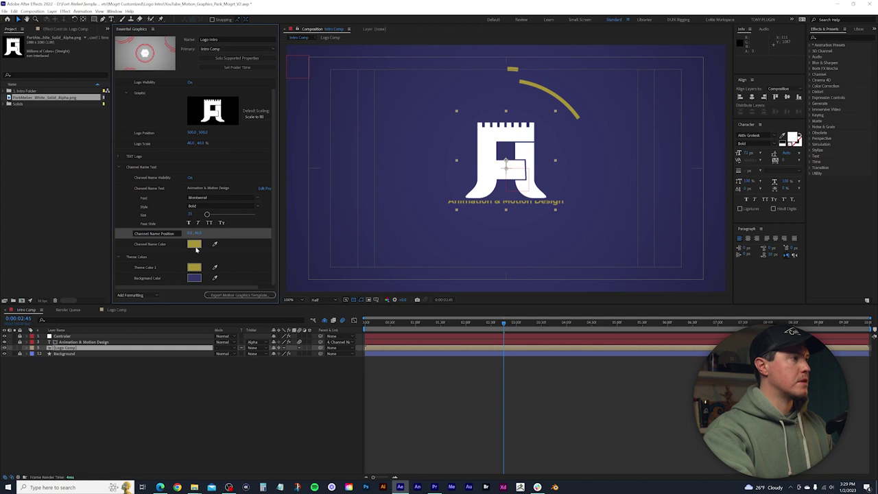
pyautogui.moveTo(504, 323)
pyautogui.mouseDown()
pyautogui.moveTo(538, 322)
pyautogui.moveTo(451, 312)
pyautogui.mouseUp()
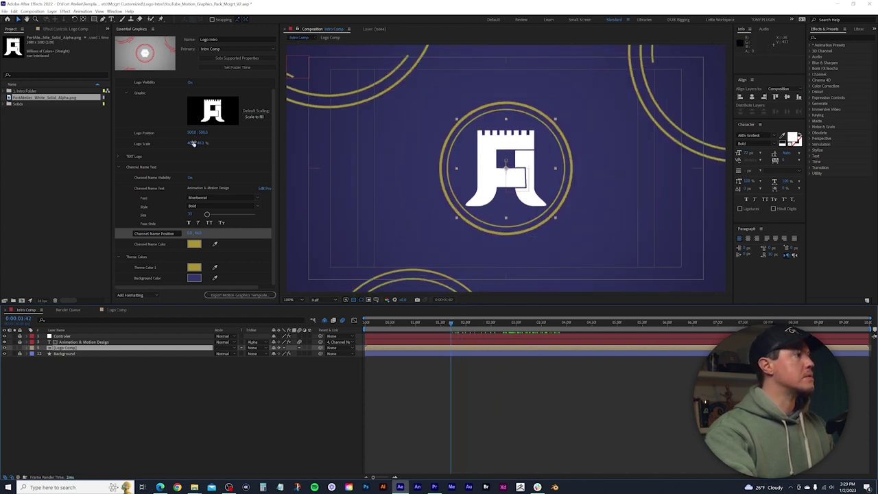
# Step: Set the Logo Scale to 35.0, 35.0 % and deselect the logo layer
pyautogui.moveTo(191, 145); pyautogui.dragTo(192, 139)
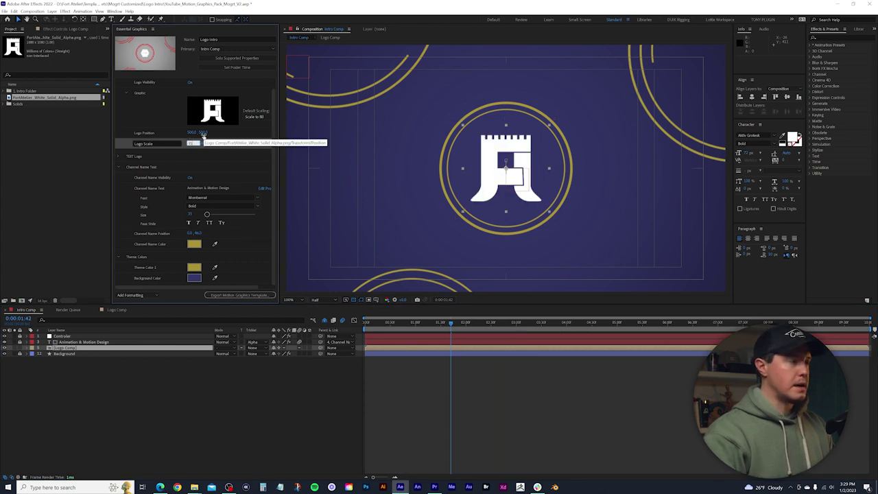
pyautogui.click(286, 187)
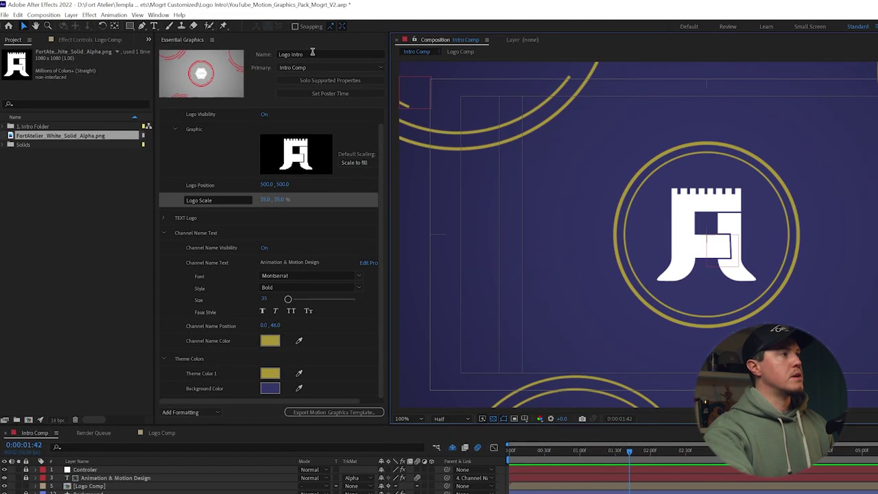
# Step: Rename the template to 'Logo Intro Mogrt'
pyautogui.click(276, 54)
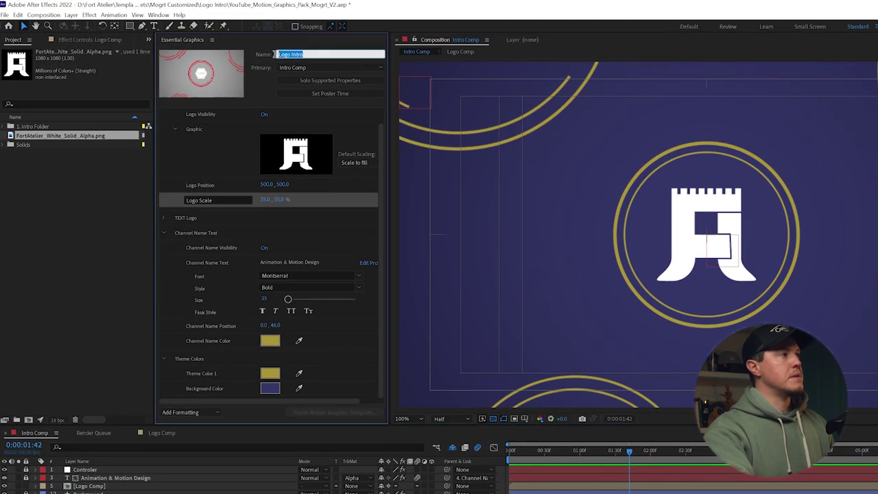
pyautogui.click(313, 52)
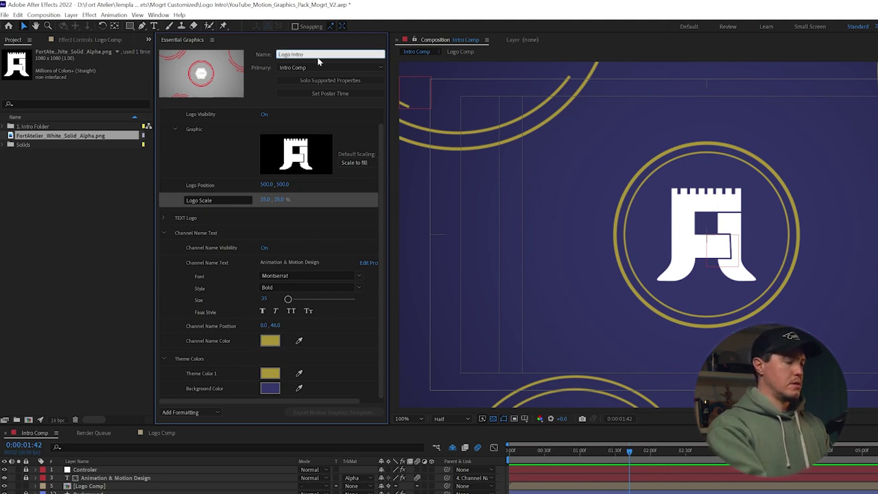
pyautogui.write(' Mogrt')
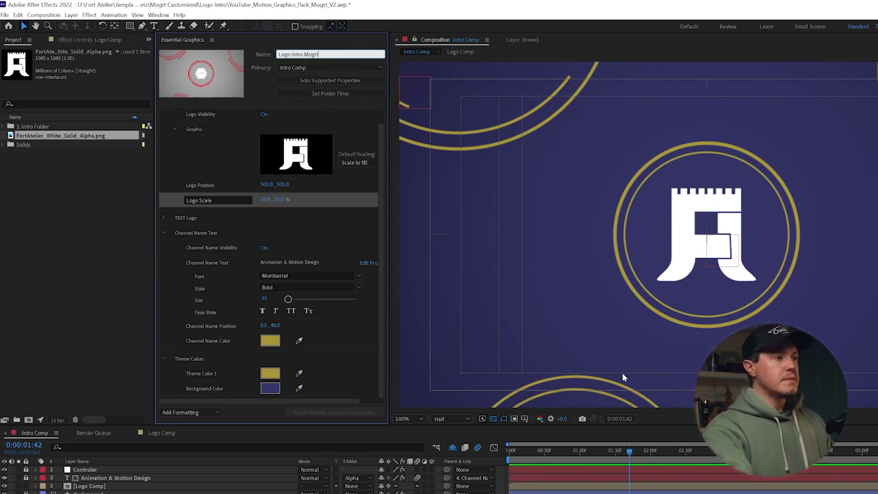
# Step: Set the poster time to a frame near 2:03 showing the finished castle logo
pyautogui.moveTo(628, 451)
pyautogui.mouseDown()
pyautogui.moveTo(657, 447)
pyautogui.moveTo(654, 434)
pyautogui.mouseUp()
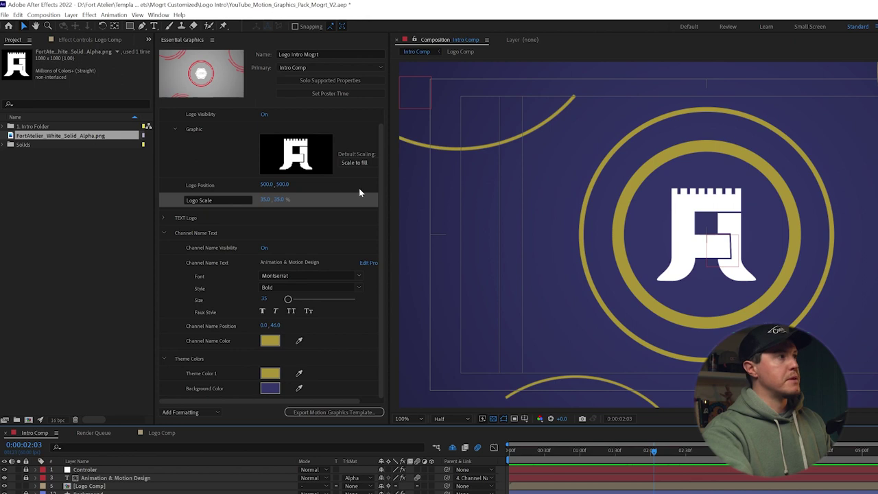
pyautogui.click(330, 94)
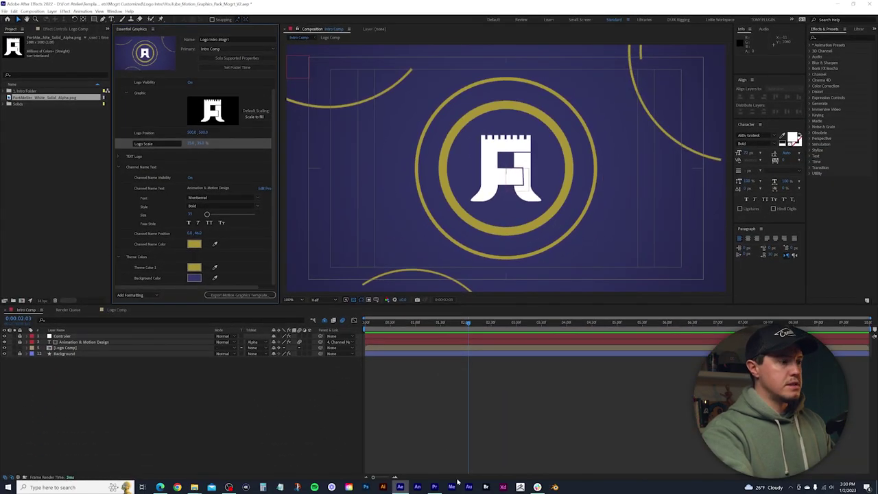
pyautogui.click(434, 487)
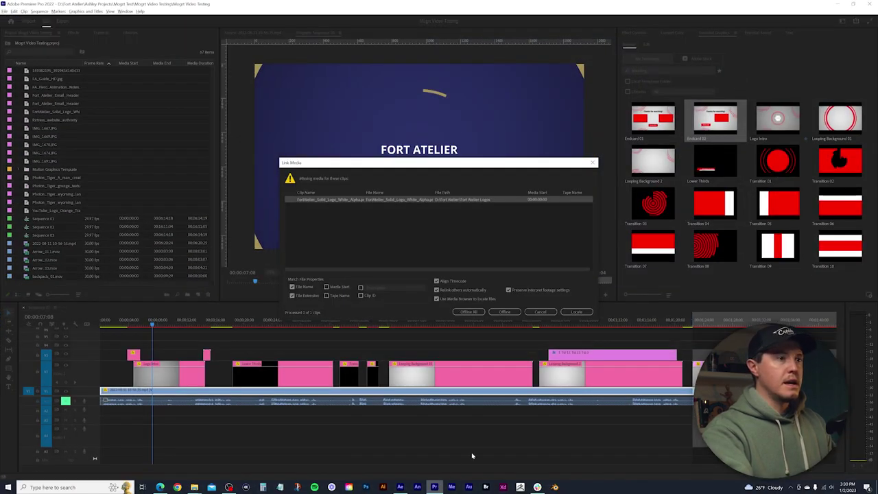
# Step: Cancel Premiere Pro's Link Media prompt without relinking, then select the logo layer back in After Effects
pyautogui.click(541, 312)
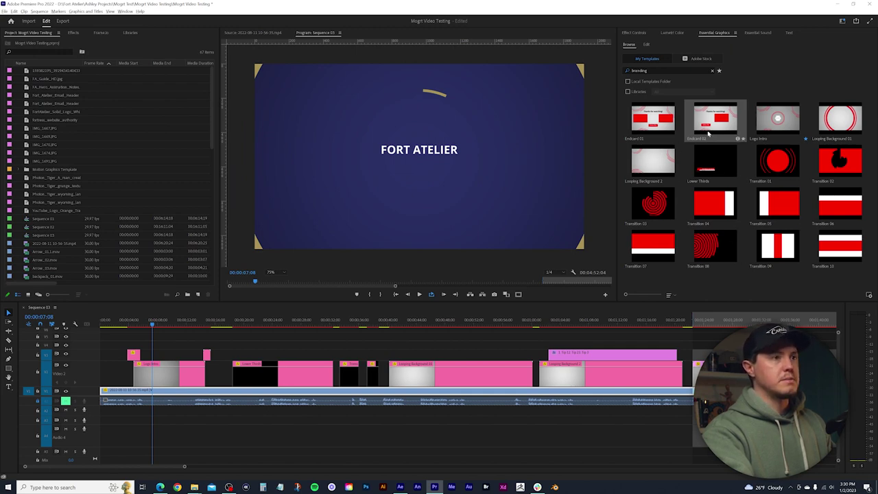
pyautogui.hotkey('alt', 'Tab')
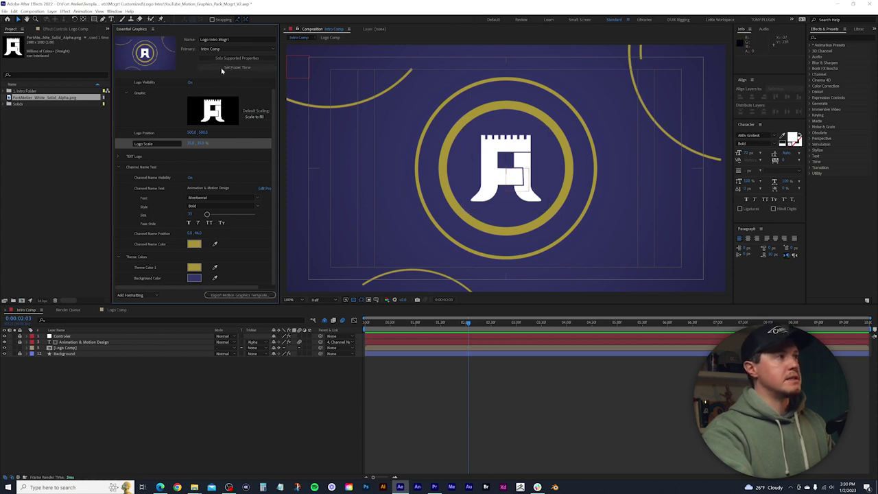
pyautogui.hotkey('alt', 'Tab')
pyautogui.moveTo(667, 185)
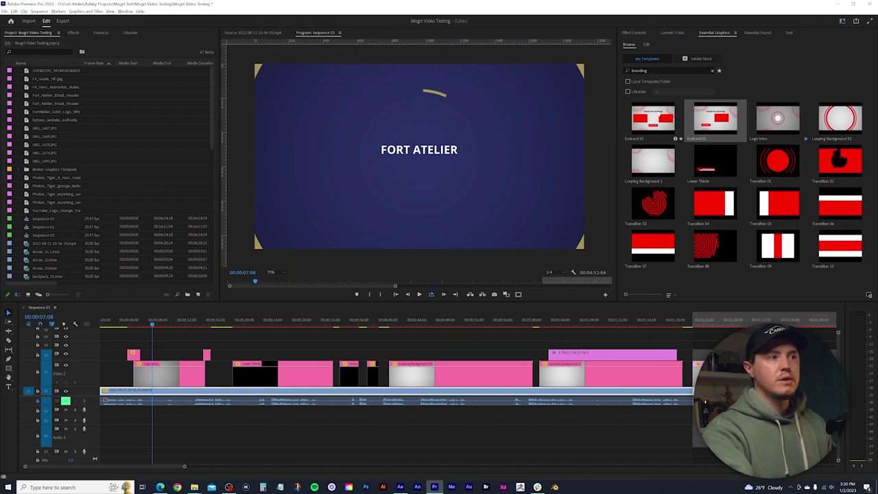
pyautogui.hotkey('alt', 'Tab')
pyautogui.click(513, 138)
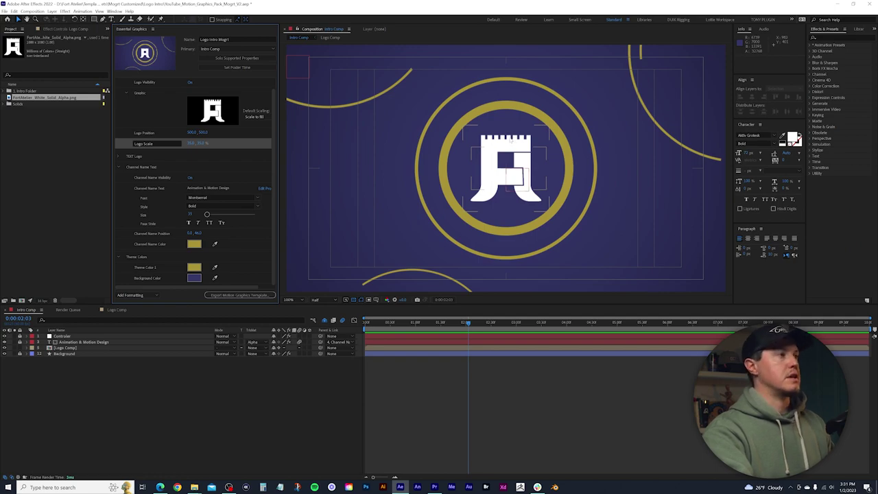
# Step: Deselect the logo layer, start the Motion Graphics Template export and save the project
pyautogui.click(359, 171)
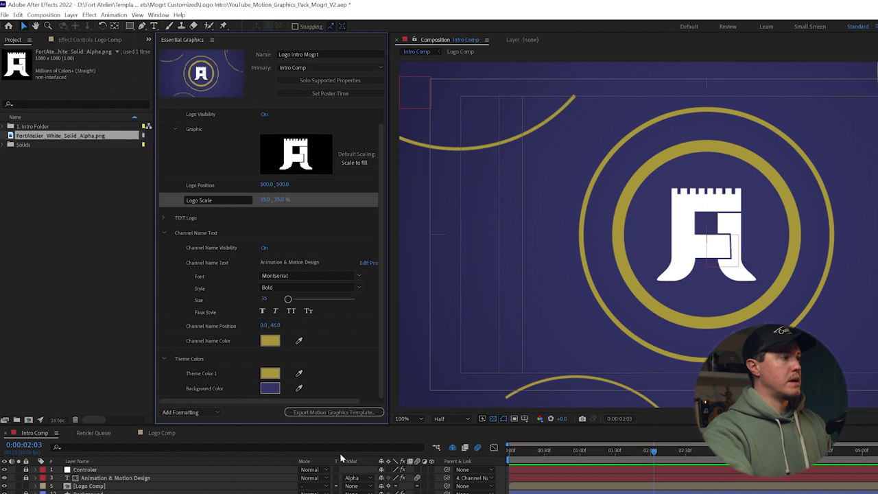
pyautogui.click(335, 414)
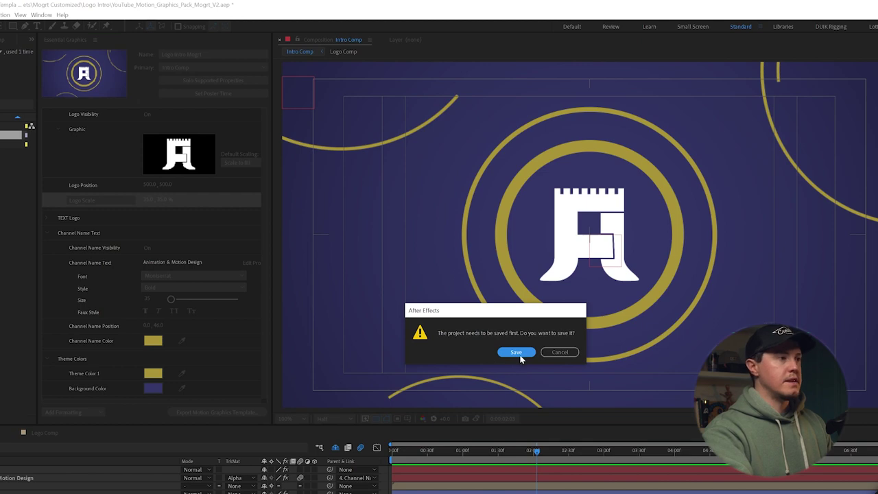
pyautogui.click(518, 352)
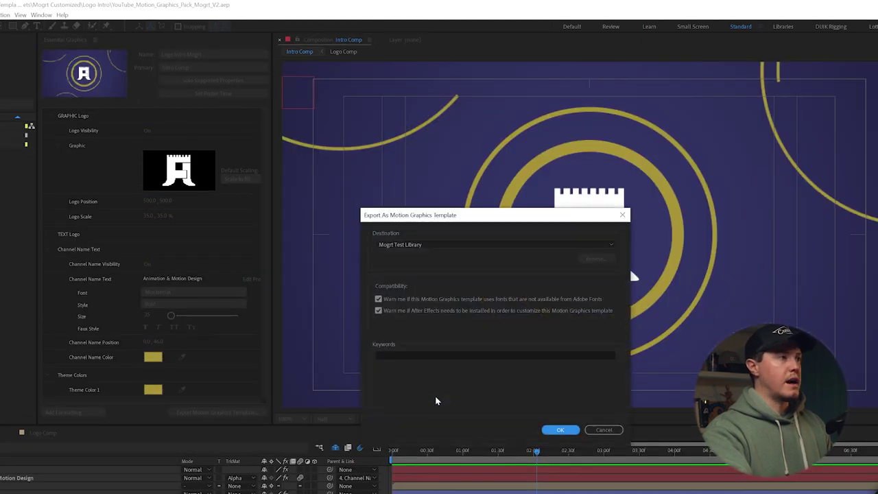
# Step: Tag the template YouTube, Motion Graphics, Branding and export it to Mogrt Test Library
pyautogui.click(439, 356)
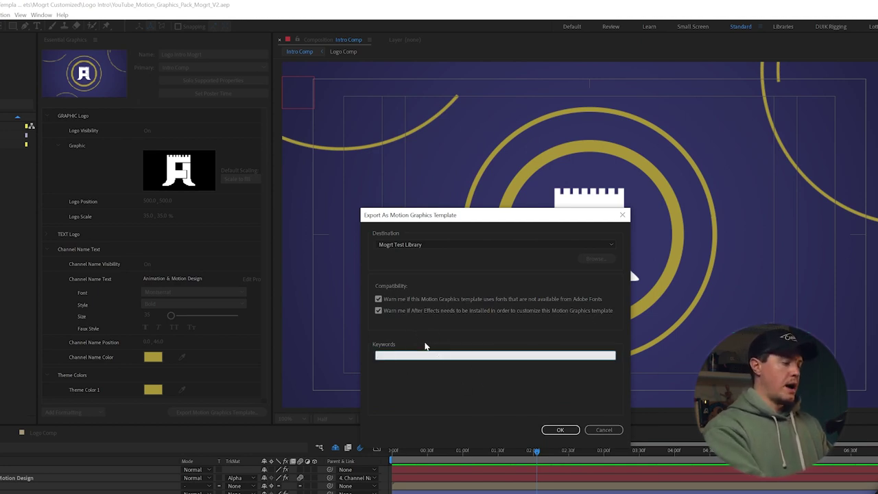
pyautogui.write('YouTube')
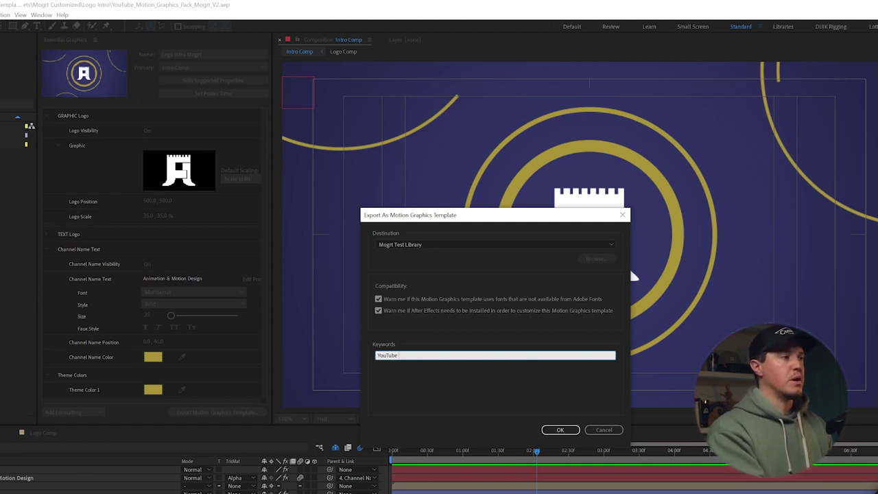
pyautogui.write('otion Graphics Bran')
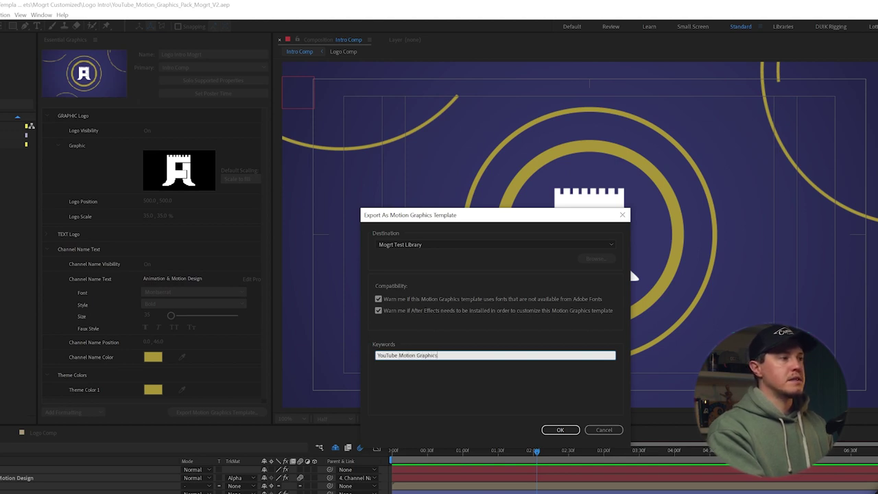
pyautogui.write('ding')
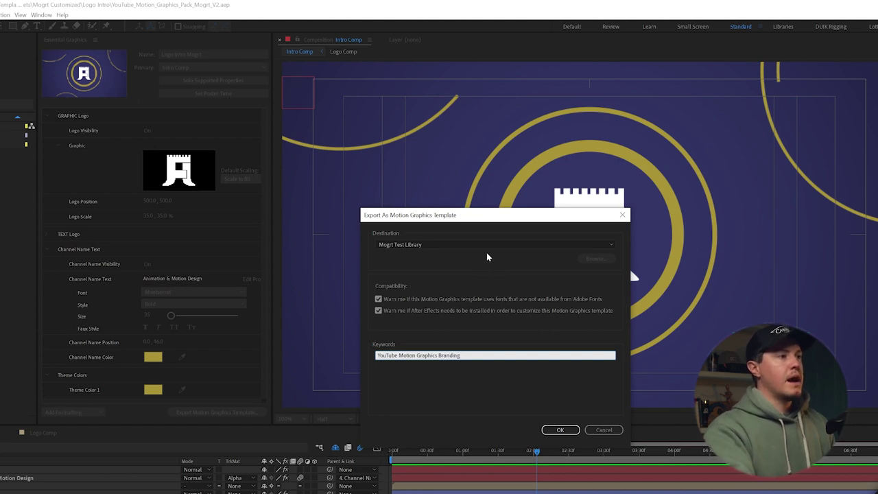
pyautogui.click(611, 245)
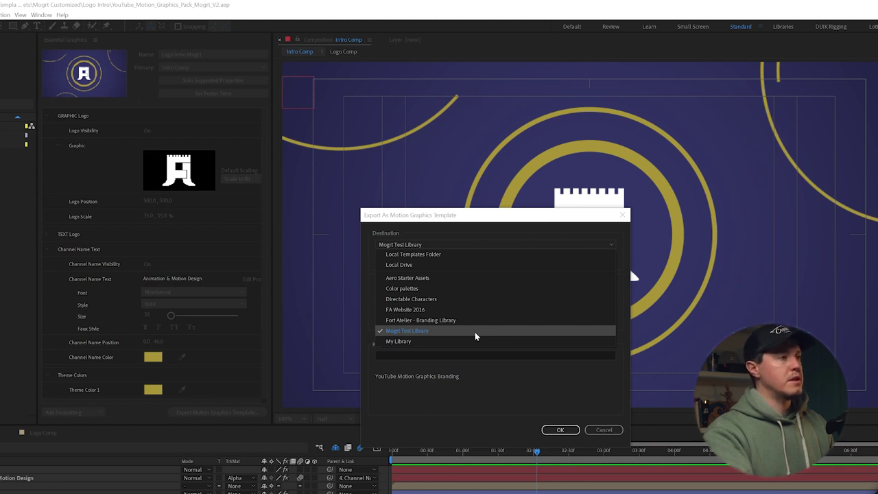
pyautogui.click(475, 332)
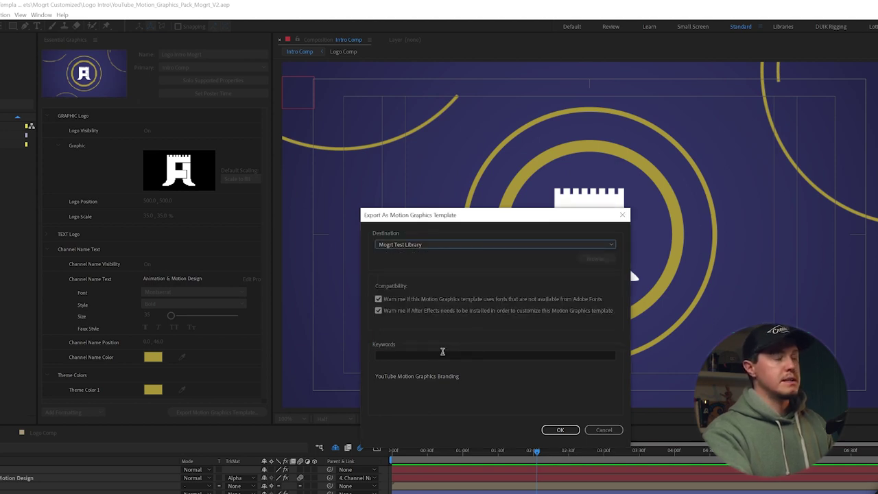
pyautogui.click(443, 353)
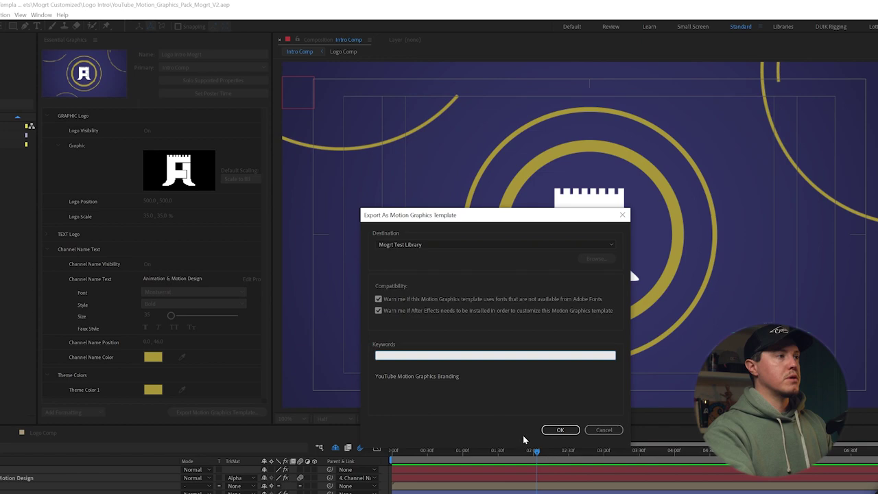
pyautogui.click(560, 431)
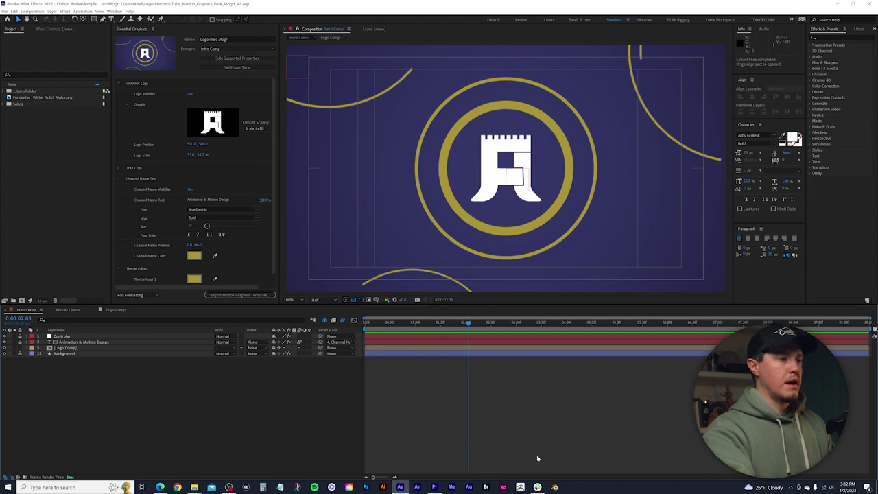
pyautogui.click(435, 487)
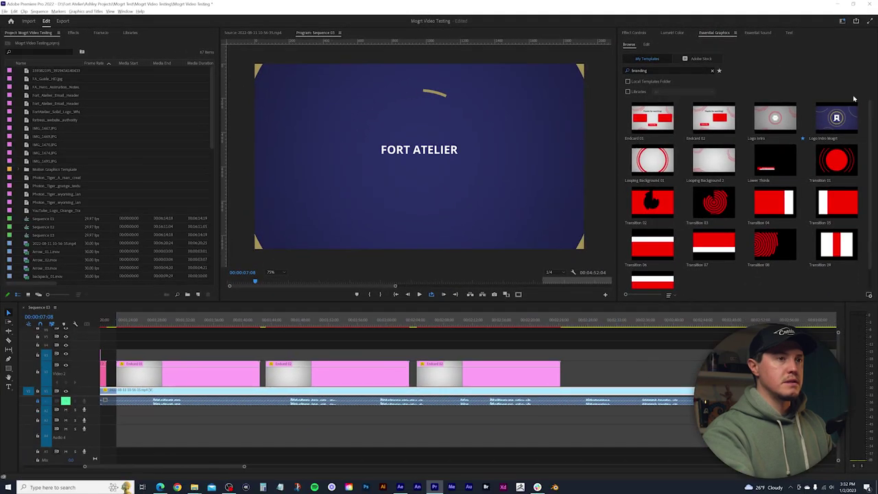
# Step: Place Logo Intro Mogrt on the V2 track of Sequence 03 and play it from its start
pyautogui.moveTo(837, 117)
pyautogui.mouseDown()
pyautogui.moveTo(608, 378)
pyautogui.moveTo(577, 377)
pyautogui.mouseUp()
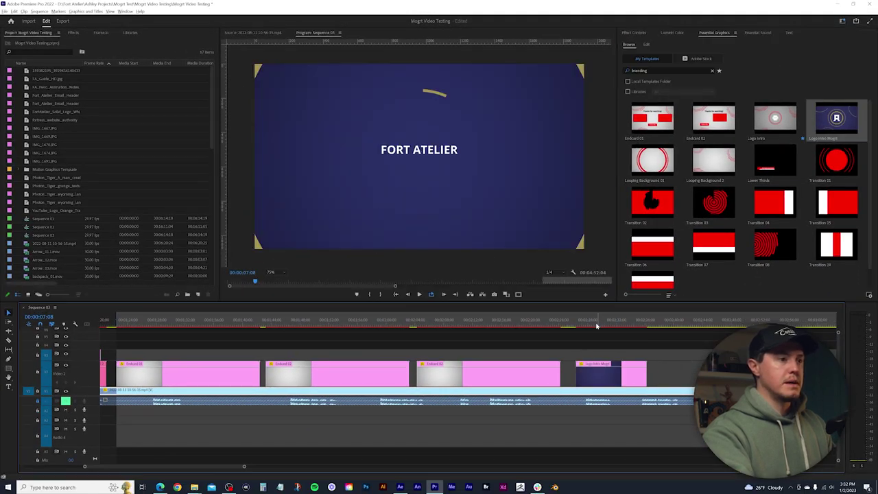
pyautogui.click(583, 324)
pyautogui.click(578, 324)
pyautogui.press('space')
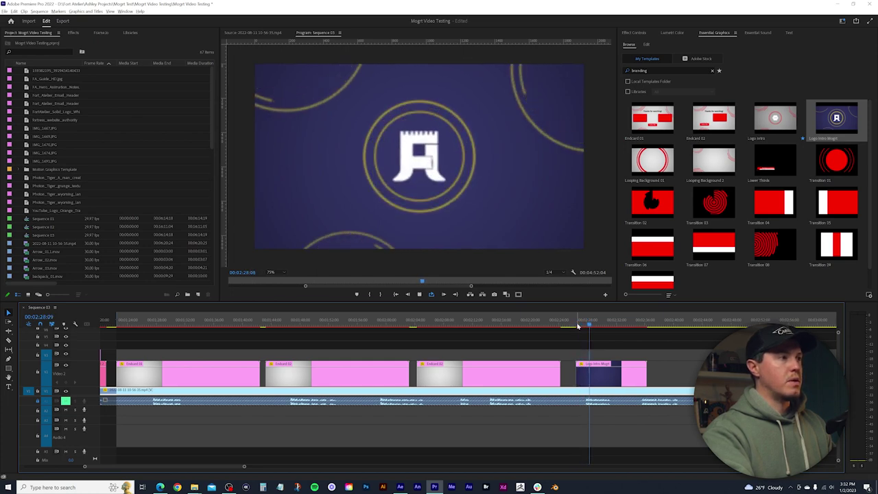
pyautogui.press('space')
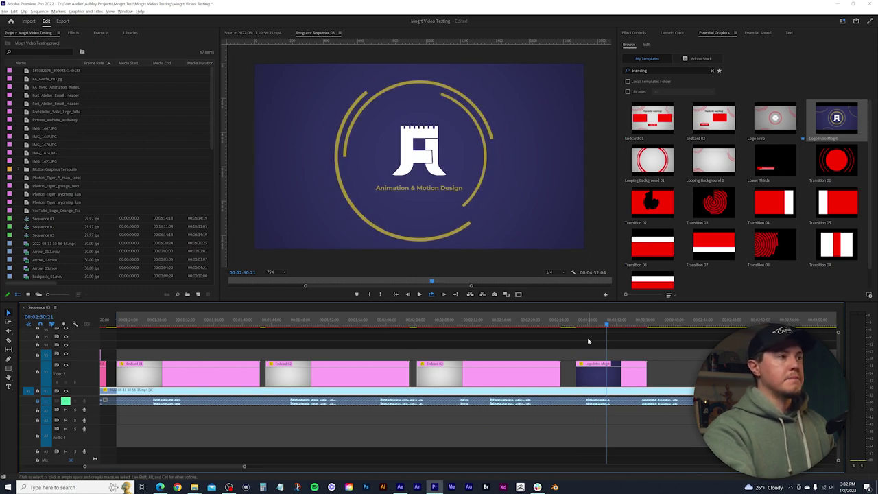
pyautogui.moveTo(608, 324); pyautogui.dragTo(603, 328)
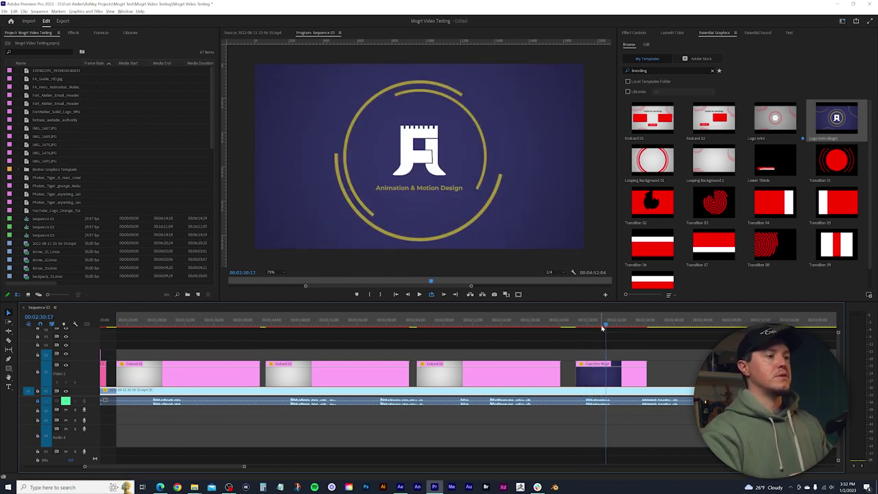